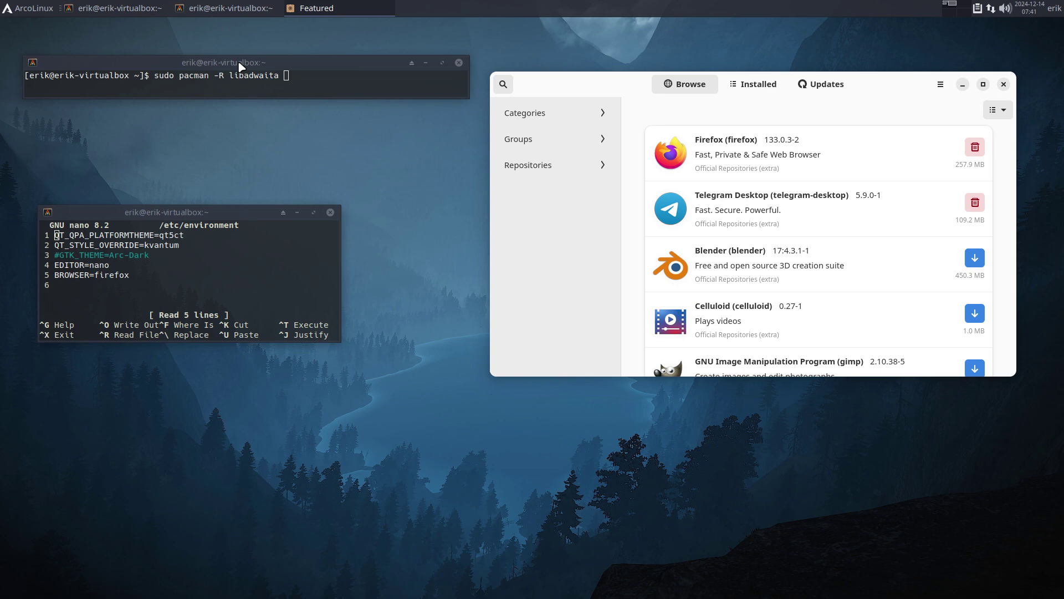
# In a new terminal, list completions for 'sudo pacman -S libadwaita' and move the window lower on screen.
pyautogui.press('super+Return')
pyautogui.write('sudo pa')
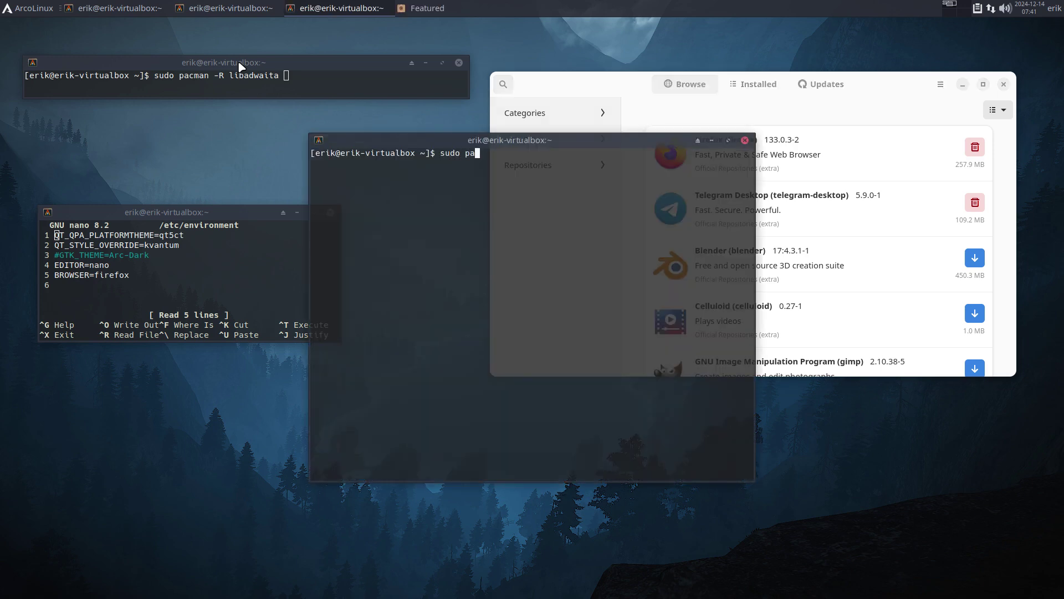
pyautogui.write('cman -S libadwaita')
pyautogui.press('Tab')
pyautogui.press('Tab')
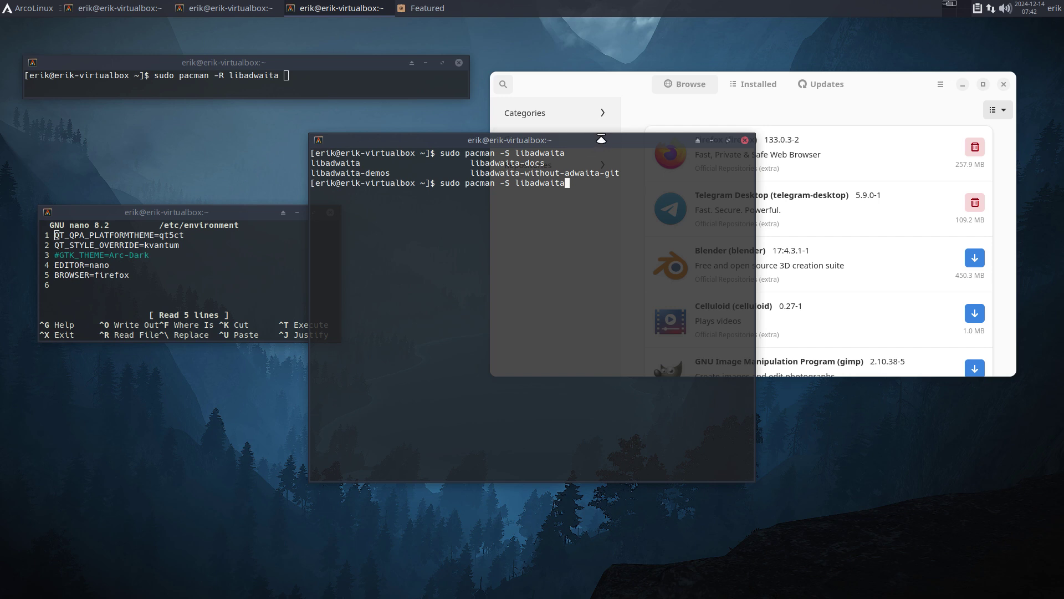
pyautogui.moveTo(598, 140); pyautogui.dragTo(704, 477)
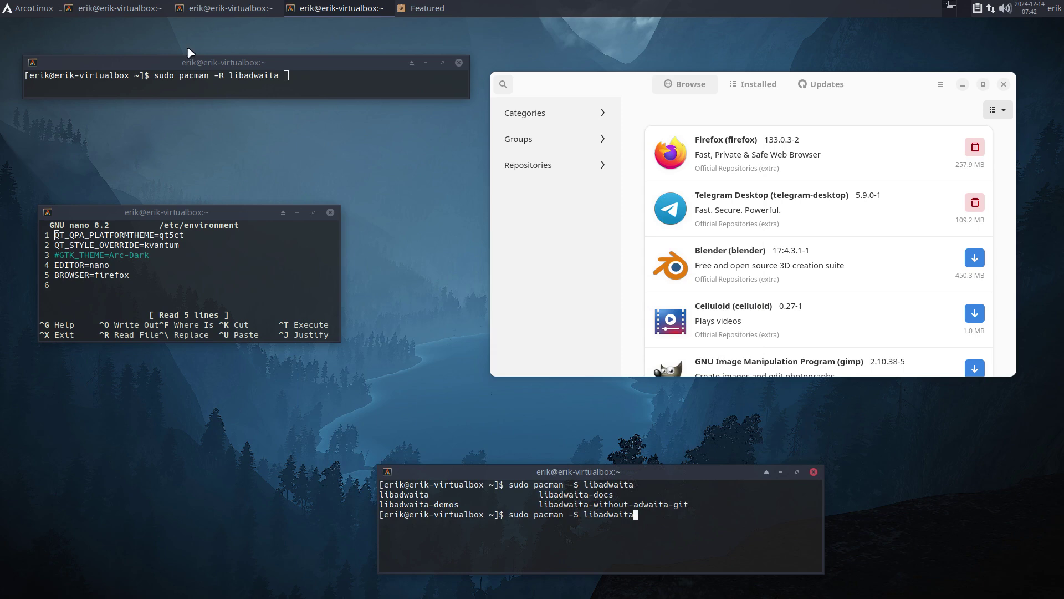
pyautogui.press('super+shift+Return')
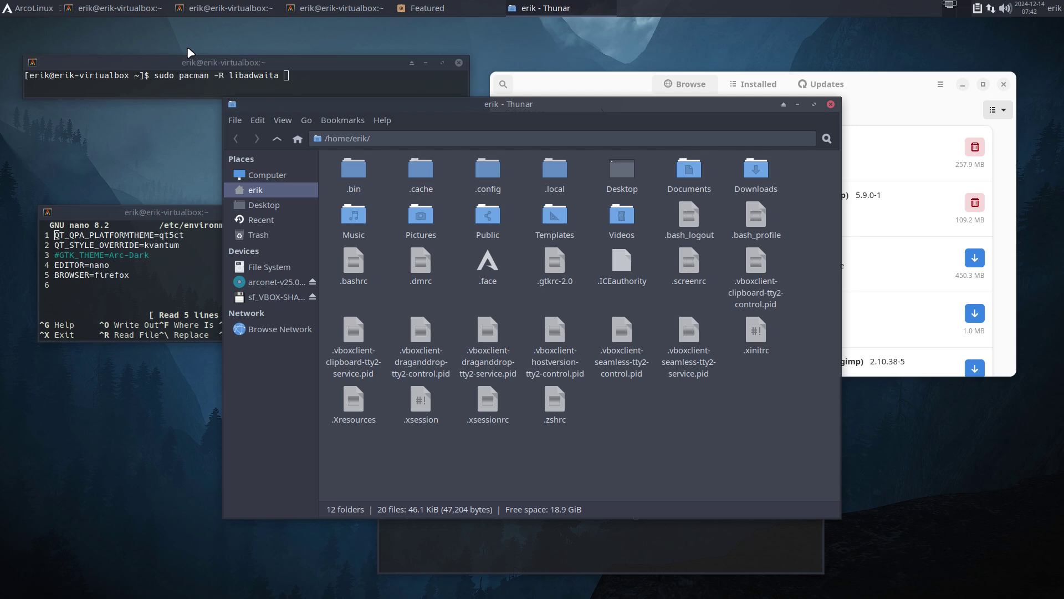
pyautogui.click(830, 105)
pyautogui.click(871, 99)
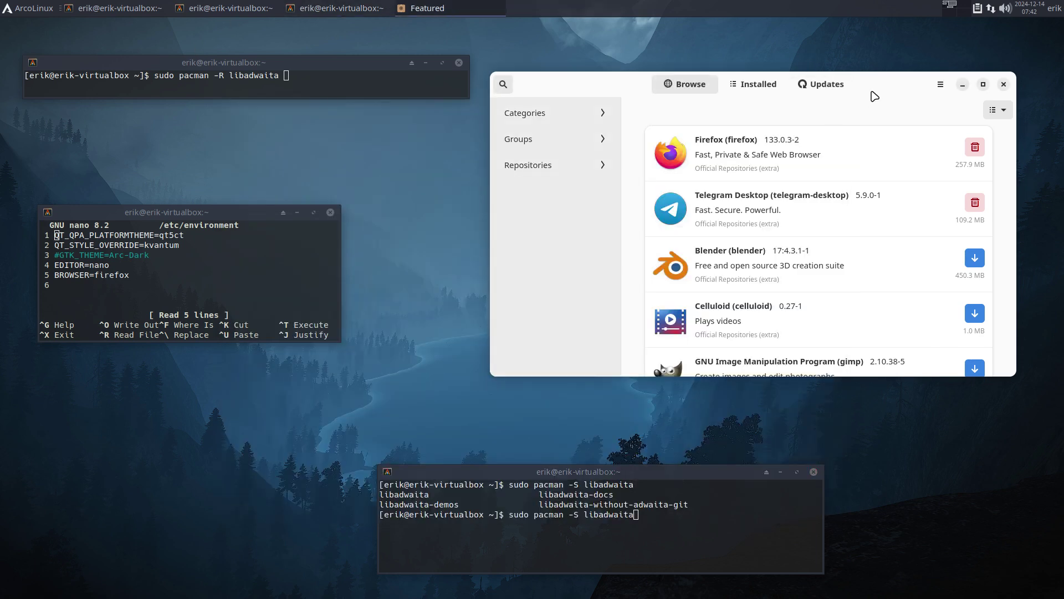
pyautogui.click(541, 504)
pyautogui.moveTo(541, 504); pyautogui.dragTo(709, 506)
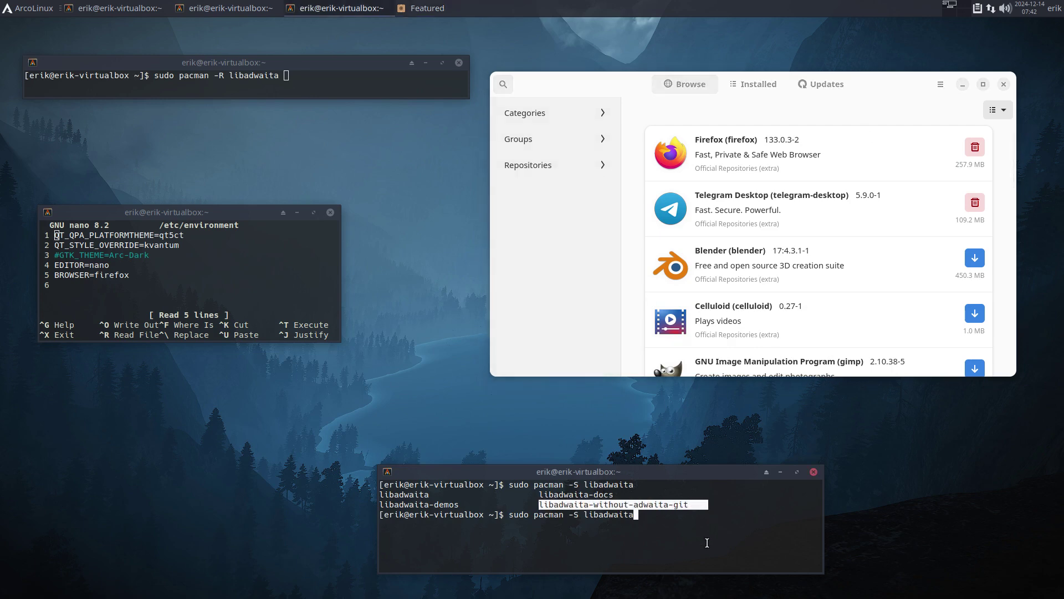
pyautogui.click(697, 517)
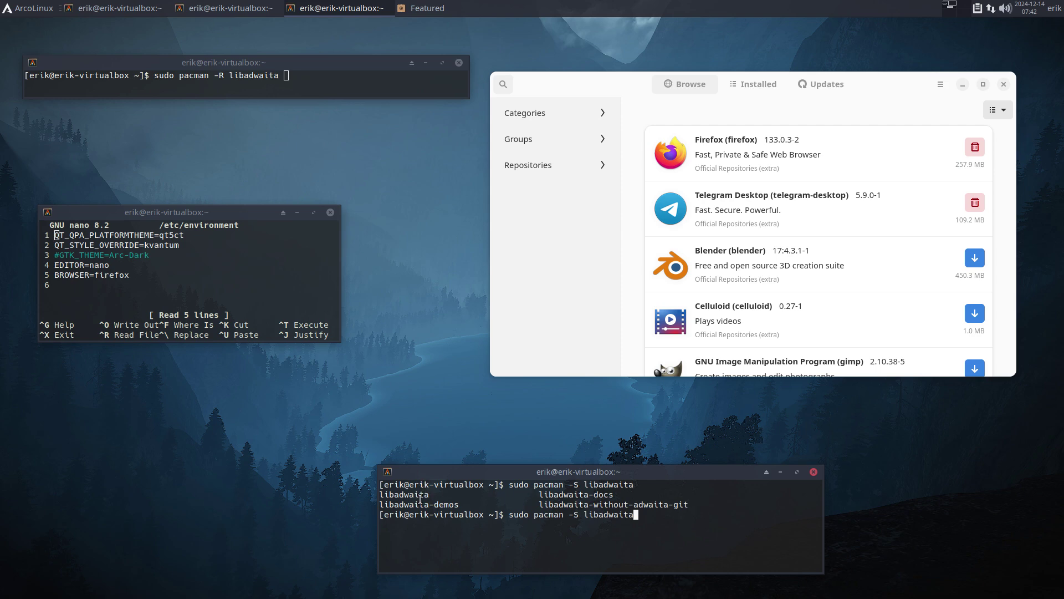
pyautogui.moveTo(439, 495); pyautogui.dragTo(389, 495)
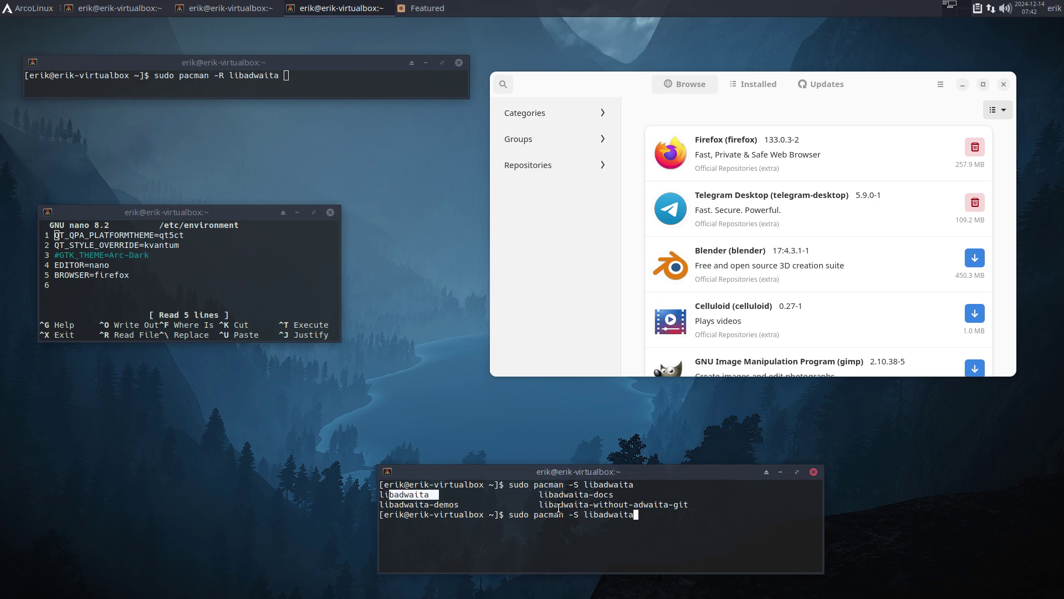
pyautogui.moveTo(565, 505); pyautogui.dragTo(672, 504)
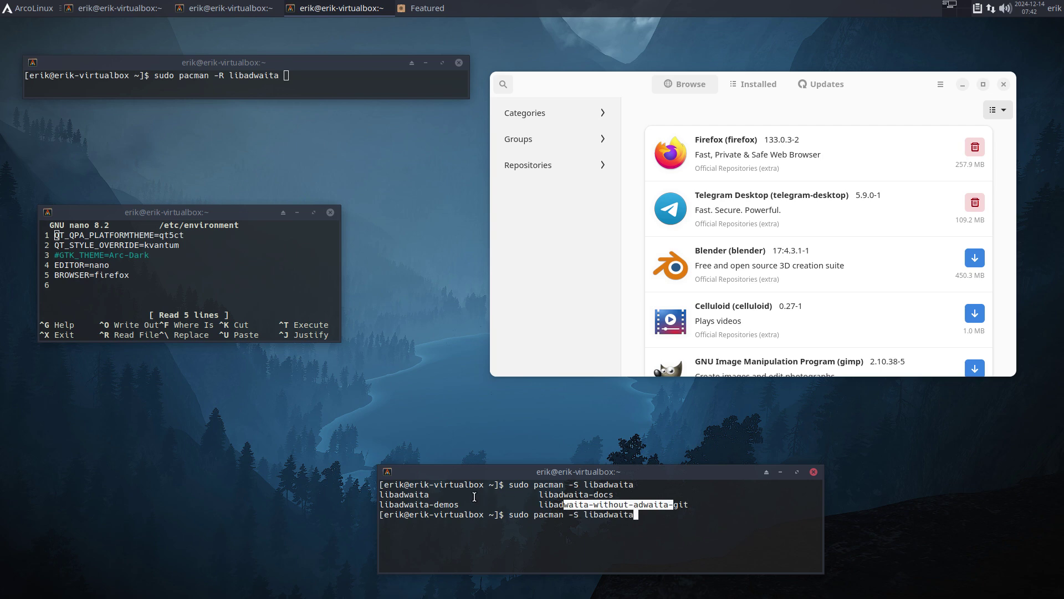
pyautogui.click(408, 494)
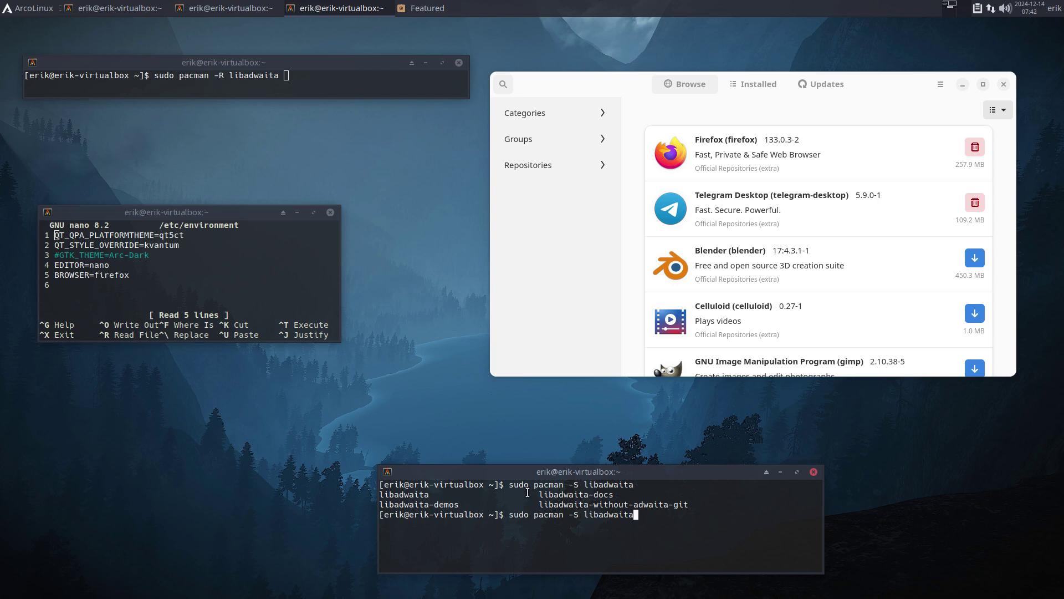
pyautogui.moveTo(424, 494); pyautogui.dragTo(367, 496)
pyautogui.click(328, 480)
pyautogui.hotkey('ctrl', 'alt', 't')
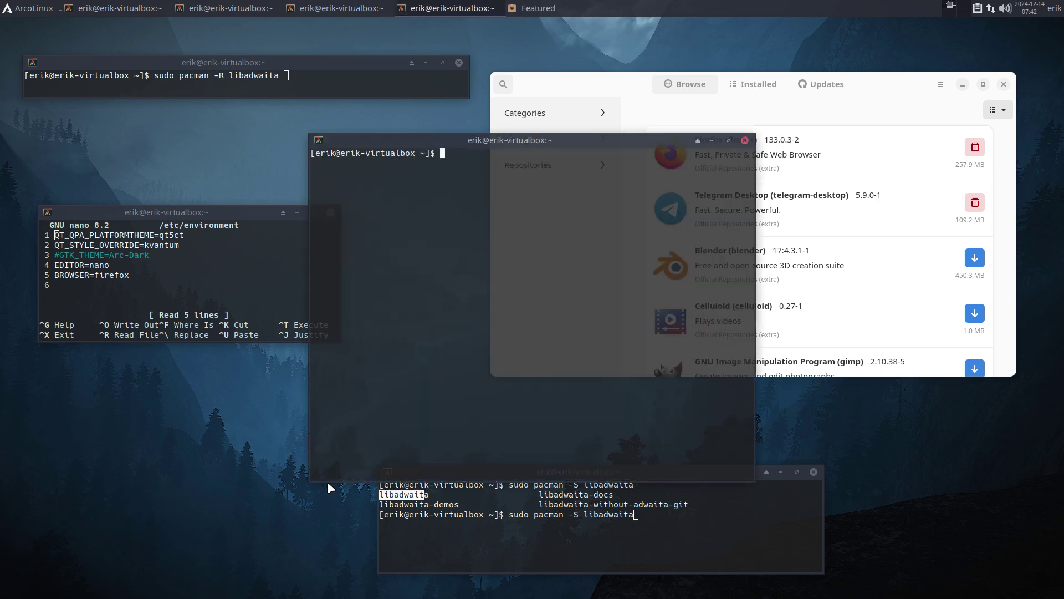
pyautogui.write('depends libadwaita')
pyautogui.press('Return')
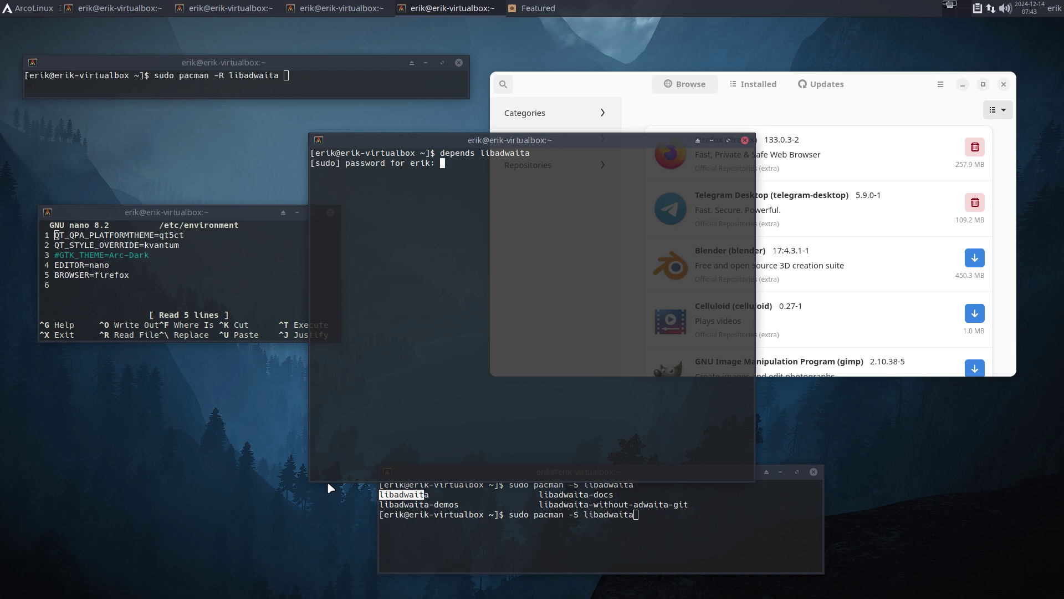
pyautogui.press('Return')
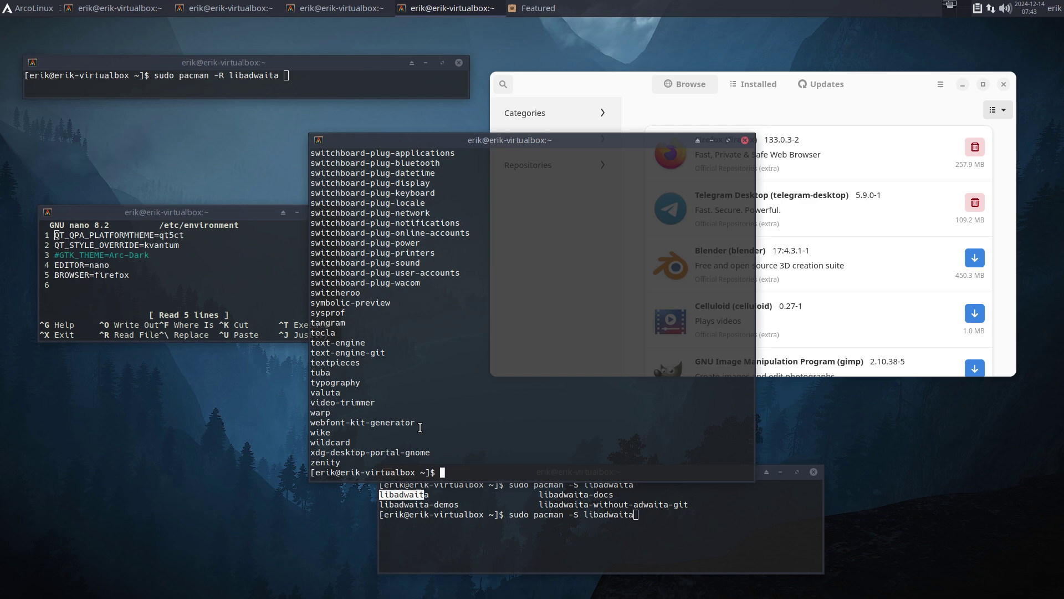
pyautogui.scroll(4, 452, 371)
pyautogui.scroll(3, 470, 330)
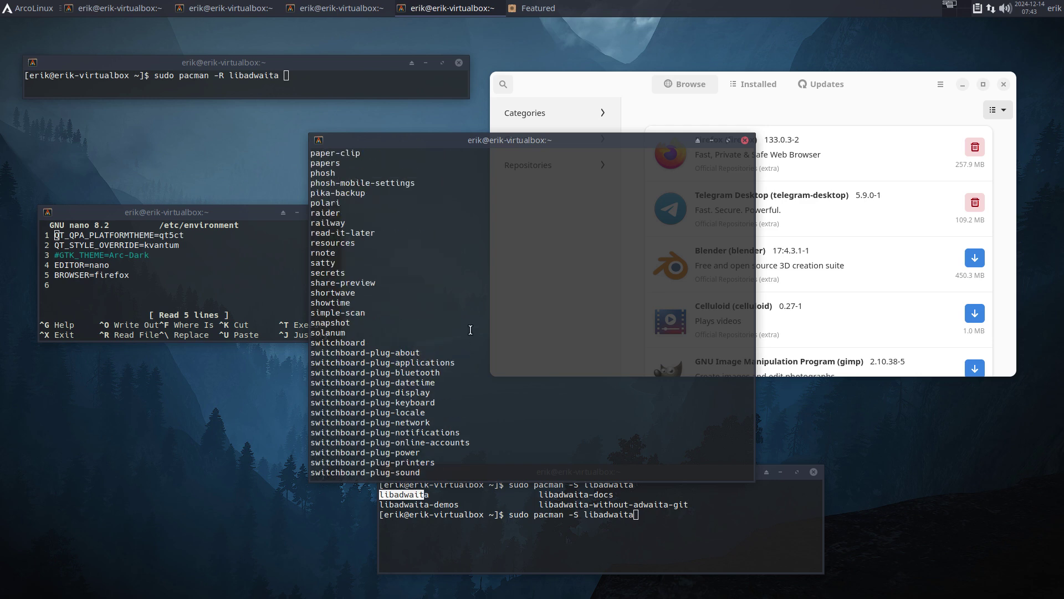
pyautogui.scroll(5, 471, 329)
pyautogui.scroll(12, 471, 330)
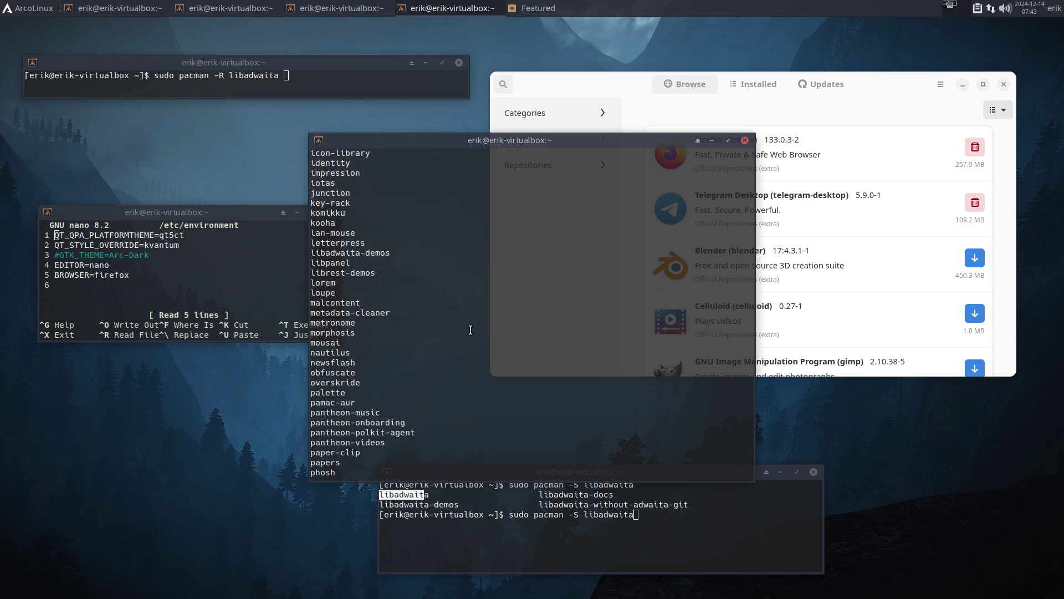
pyautogui.scroll(5, 500, 288)
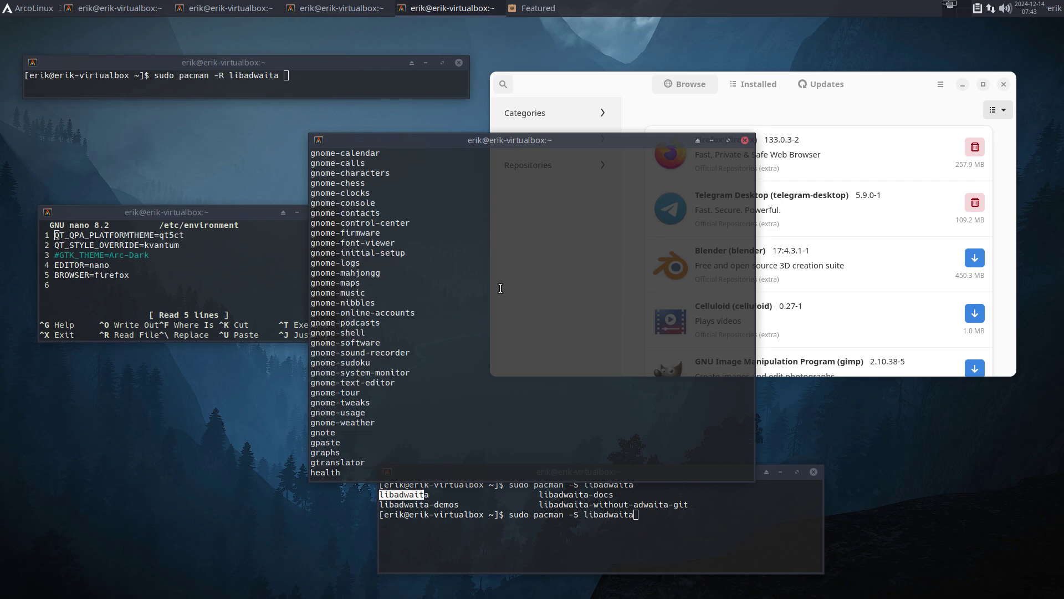
pyautogui.scroll(20, 500, 288)
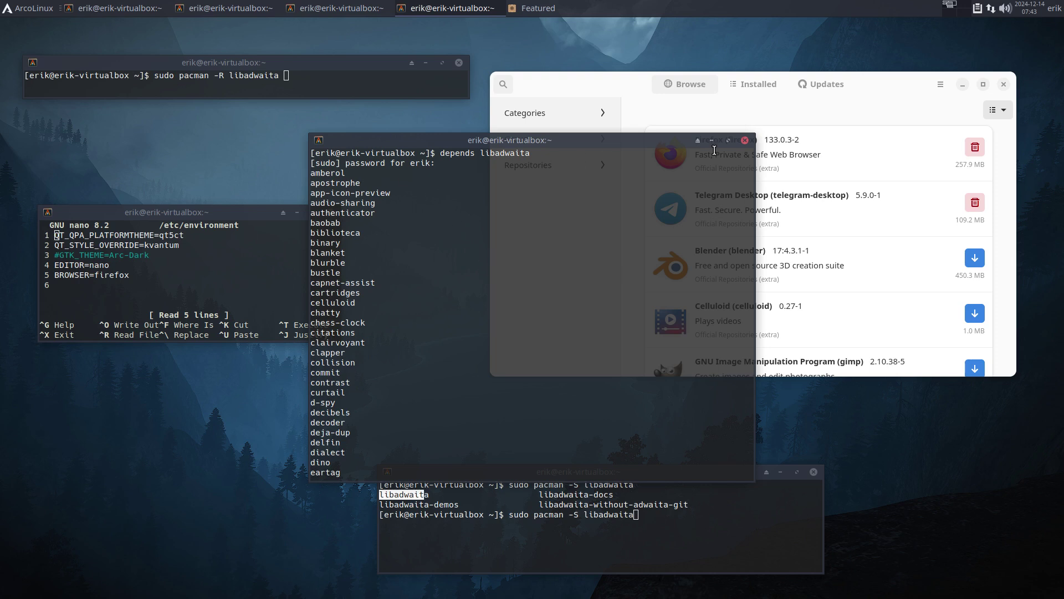
pyautogui.click(745, 141)
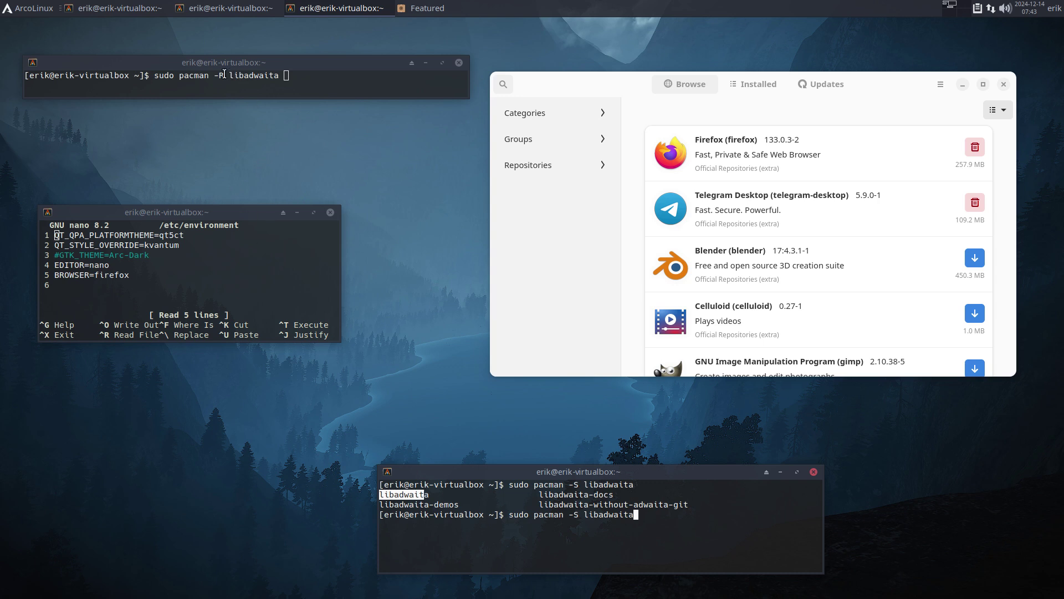
# Arrange the nano and software store windows, with the cursor on the commented GTK_THEME line.
pyautogui.moveTo(224, 76); pyautogui.dragTo(288, 76)
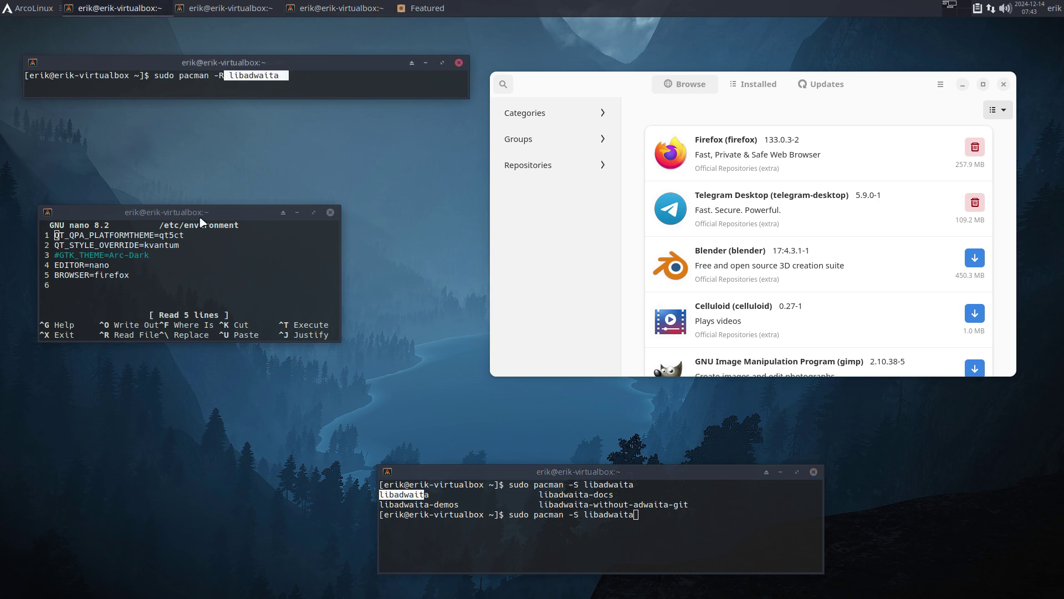
pyautogui.moveTo(204, 212); pyautogui.dragTo(221, 203)
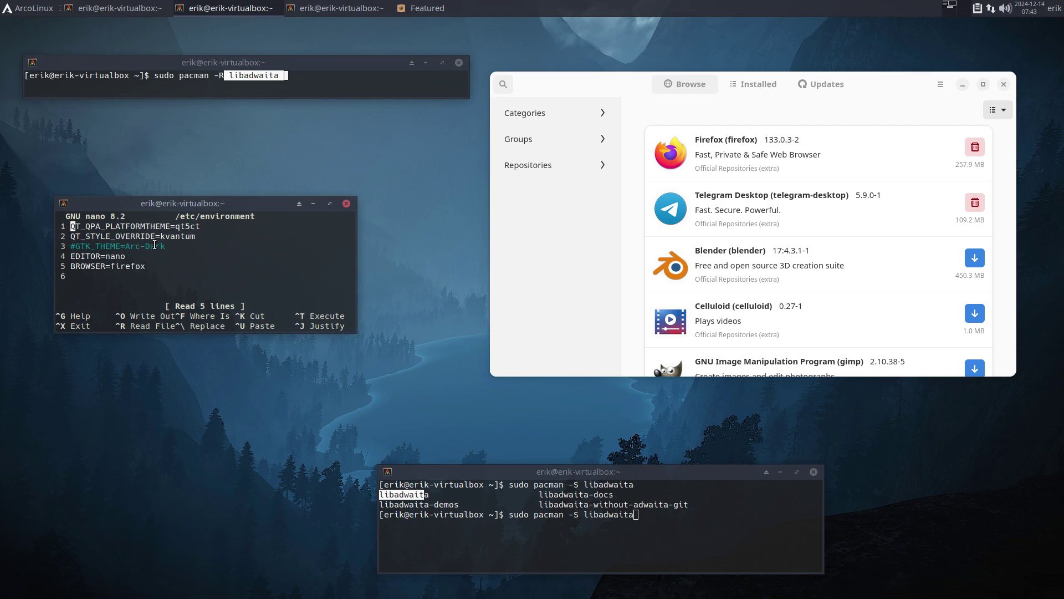
pyautogui.click(72, 247)
pyautogui.click(638, 82)
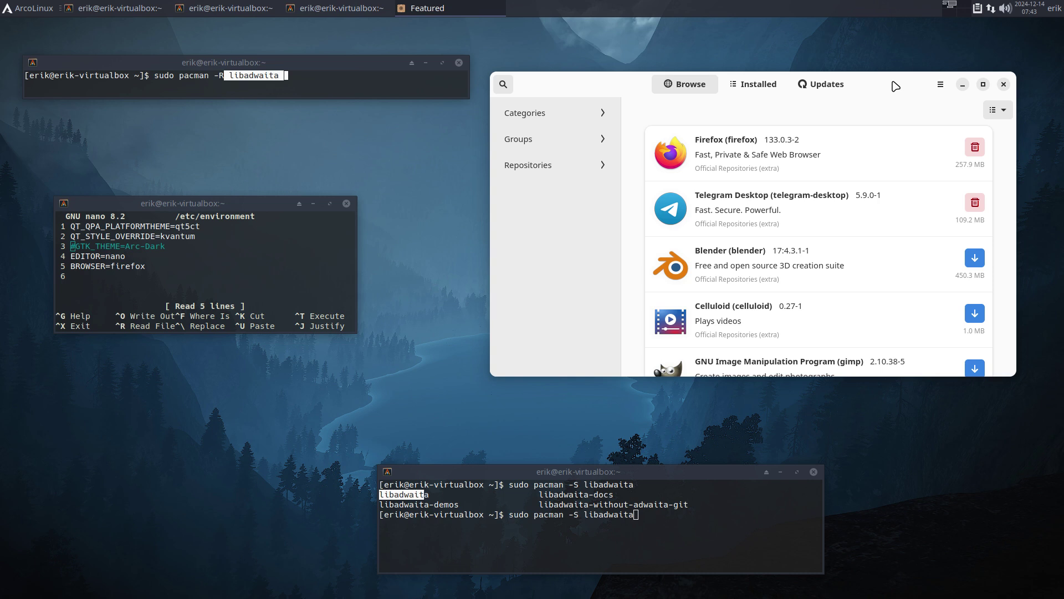
pyautogui.click(26, 6)
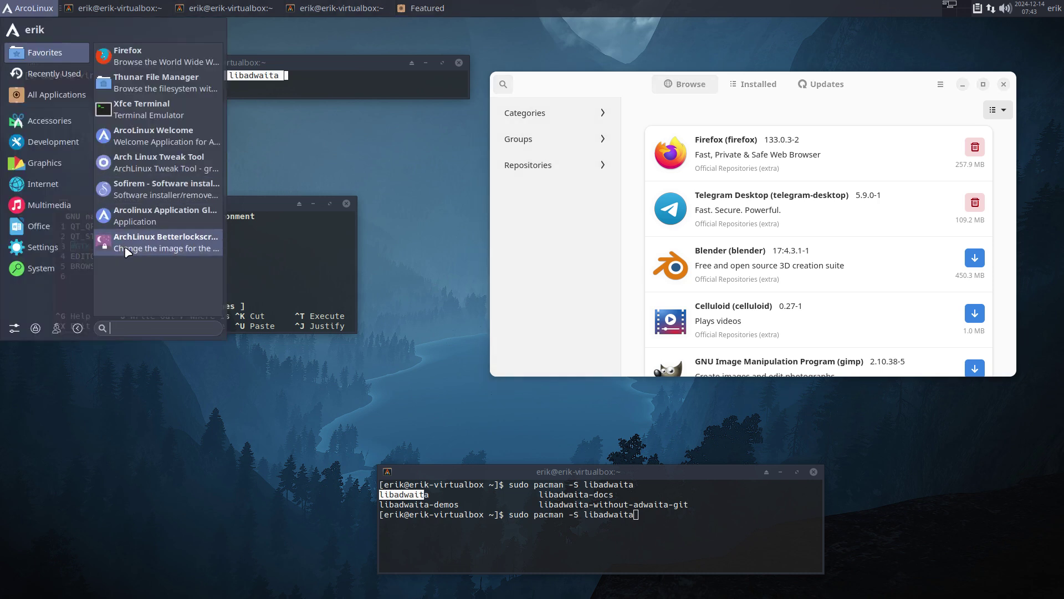
pyautogui.click(942, 123)
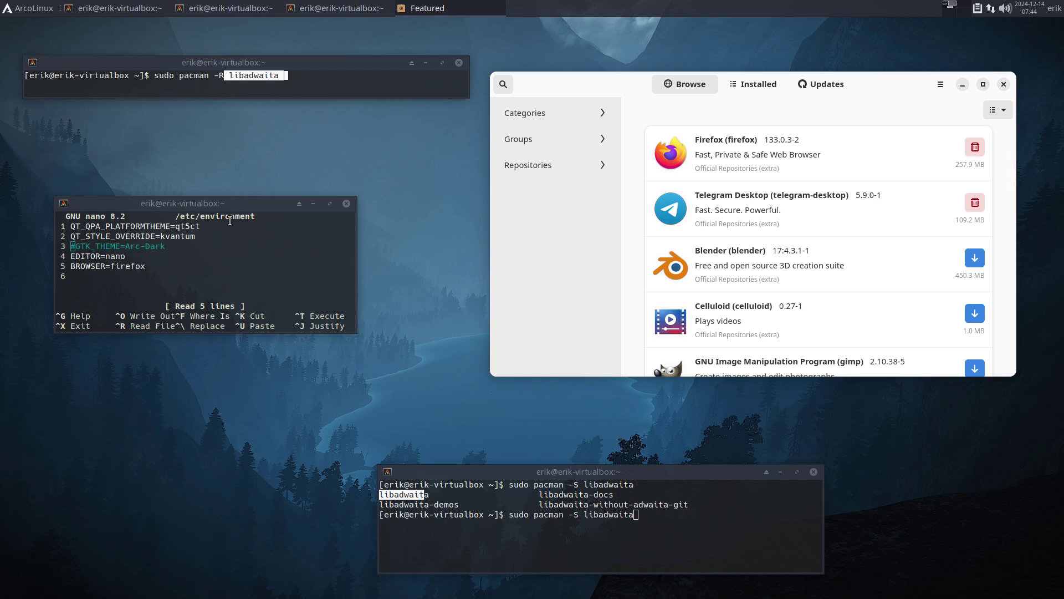
# Open a spare terminal with 'nano /etc/environment q', then close it and return to nano.
pyautogui.press('super+Return')
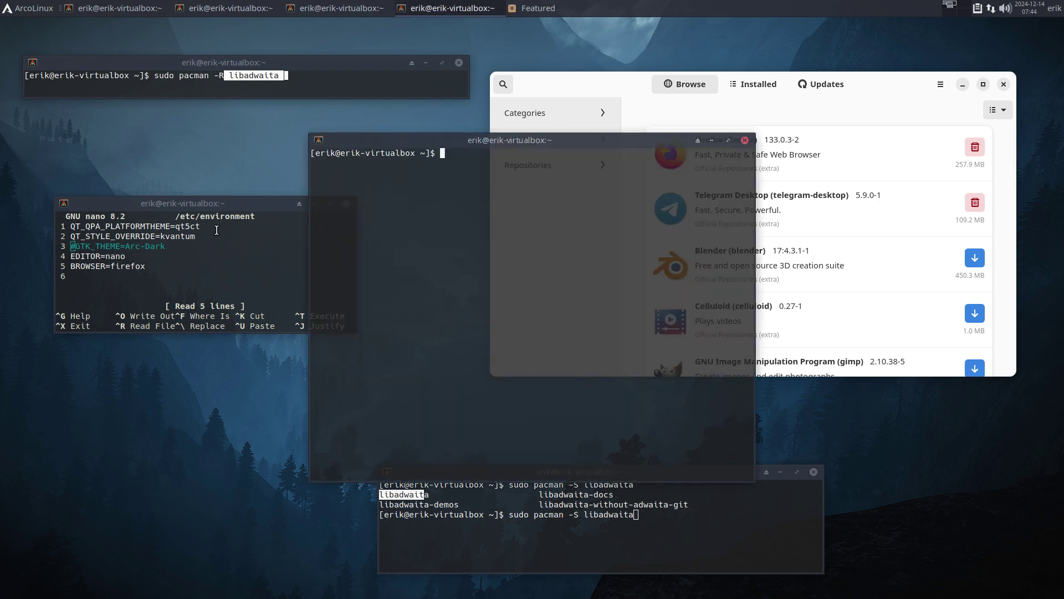
pyautogui.write('nano /etc/environment ')
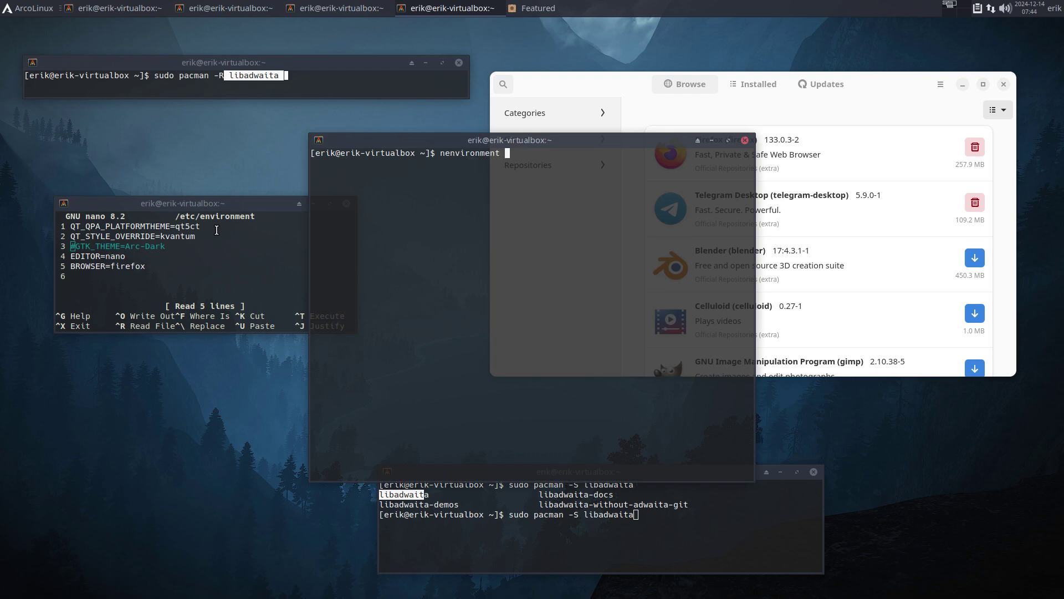
pyautogui.write('q')
pyautogui.click(745, 140)
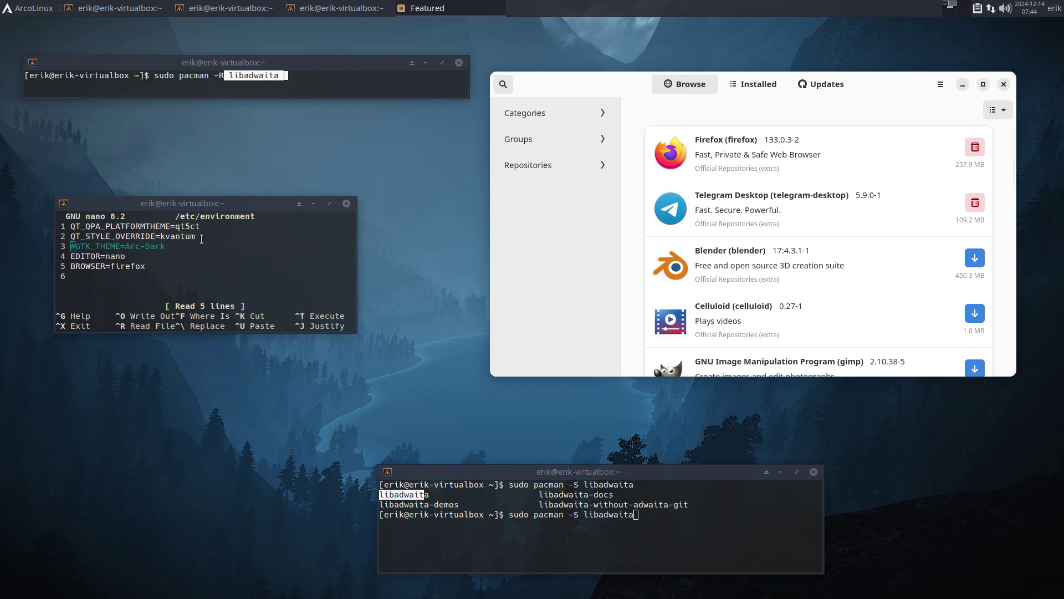
pyautogui.click(171, 249)
# Uncomment GTK_THEME=Arc-Dark, save /etc/environment, and reopen it to verify the change.
pyautogui.press('Delete')
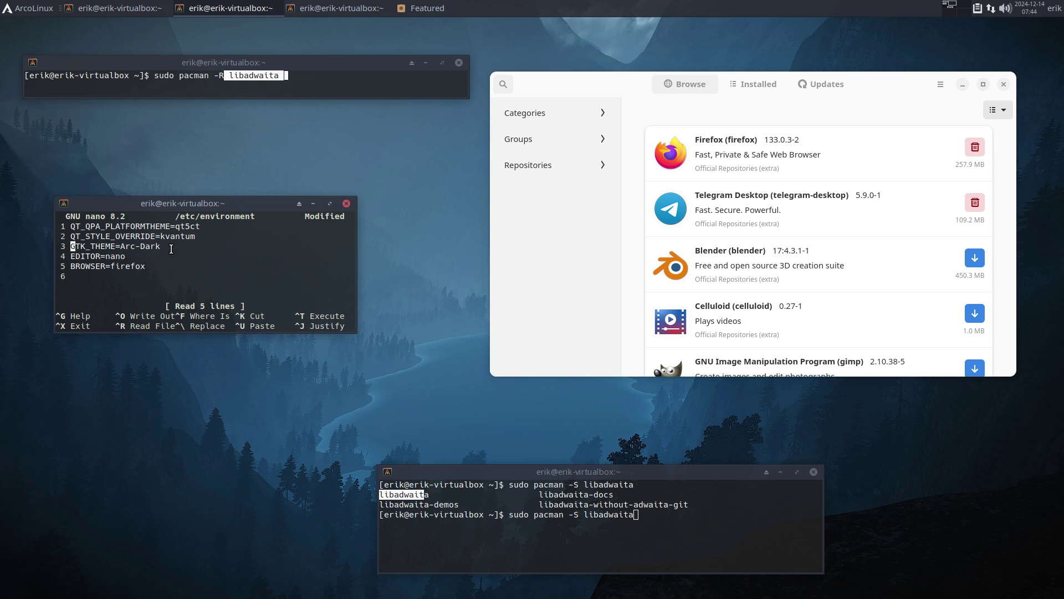
pyautogui.hotkey('ctrl', 'x')
pyautogui.press('y')
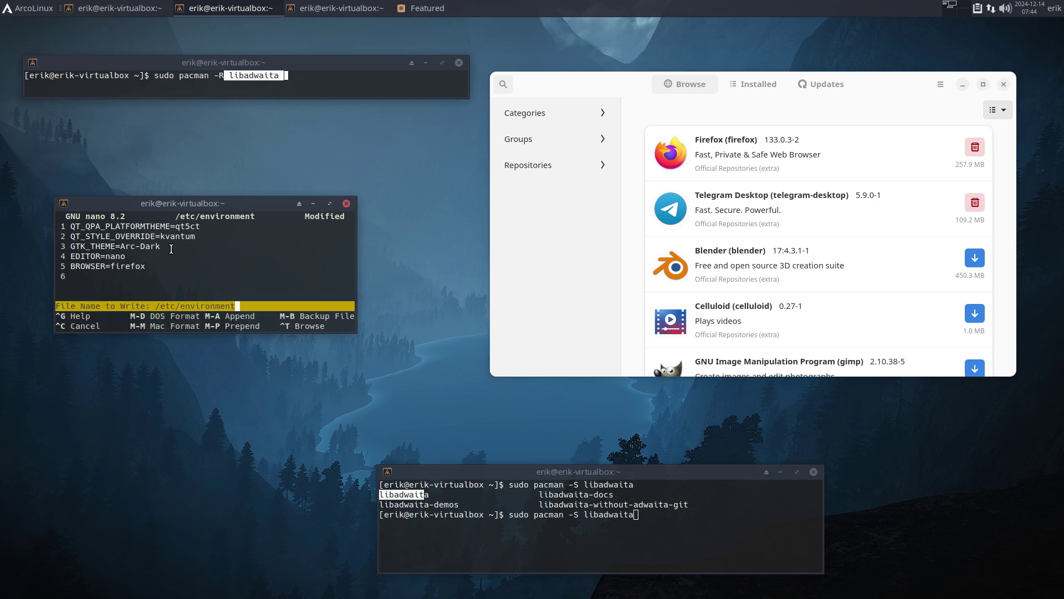
pyautogui.press('Return')
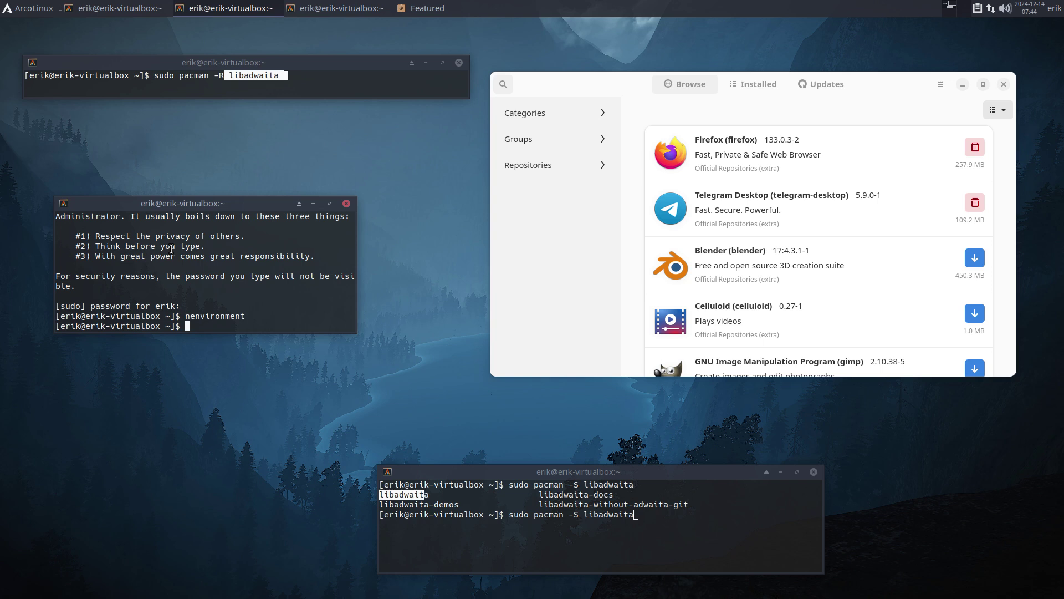
pyautogui.press('Up')
pyautogui.press('Return')
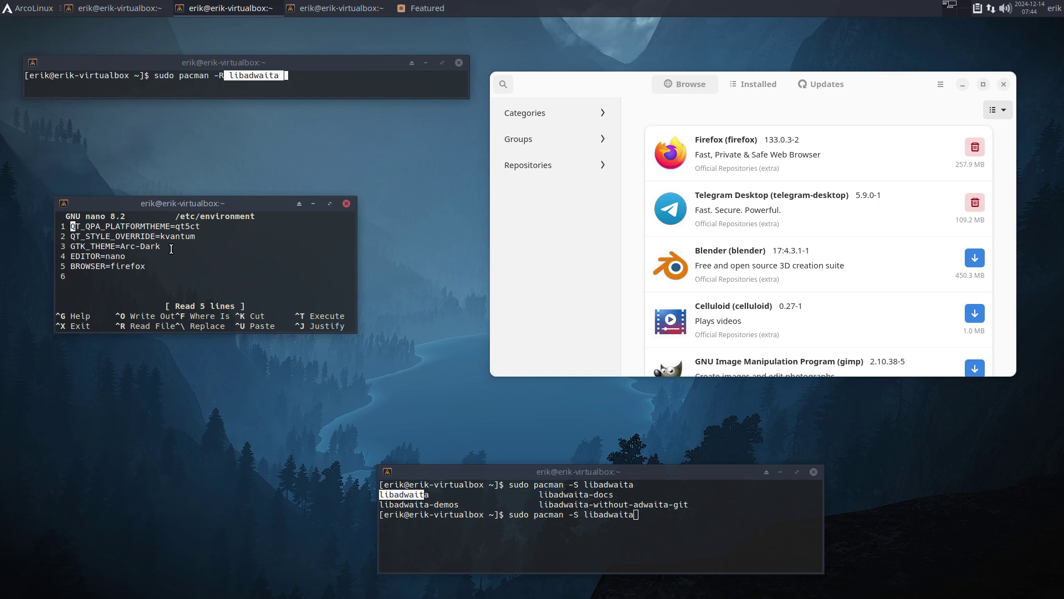
# Bring up the logout options with Super+X and log out of the session.
pyautogui.press('super+x')
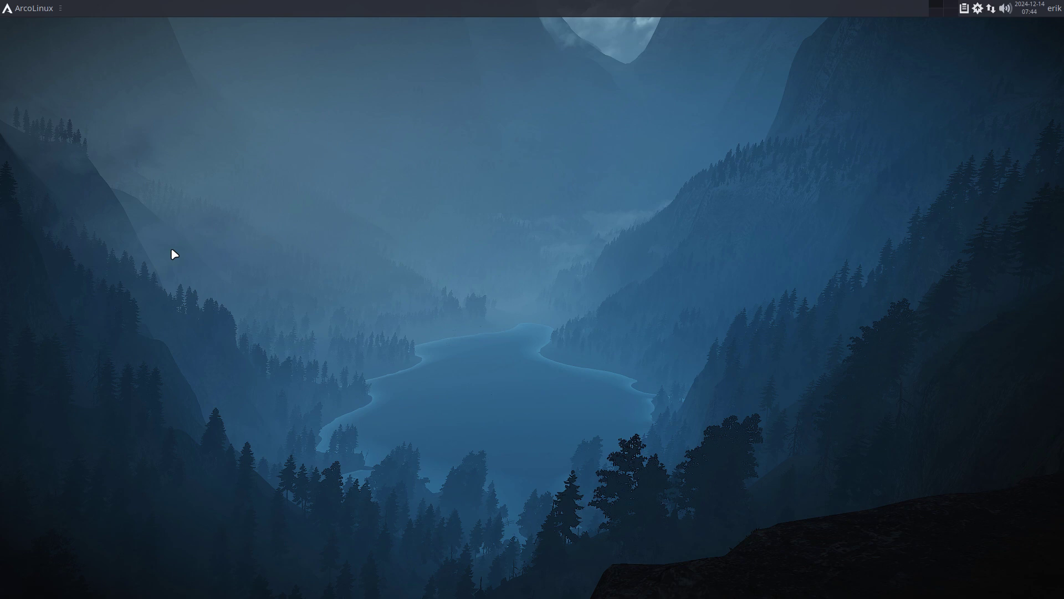
# Open a new terminal and launch pamac-manager from the application launcher.
pyautogui.press('super+Return')
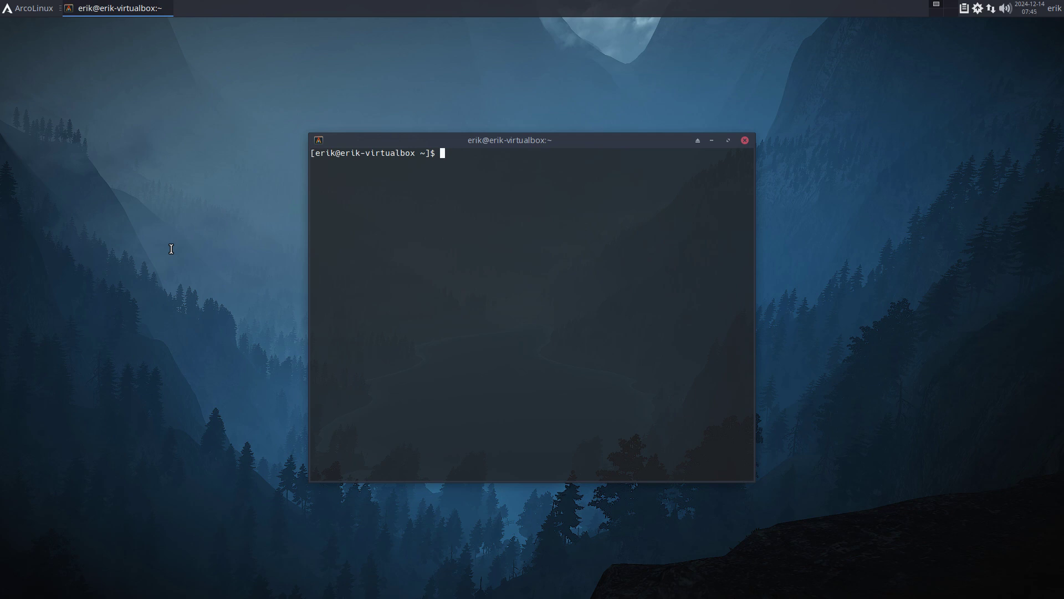
pyautogui.press('super+shift+Return')
pyautogui.write('pama')
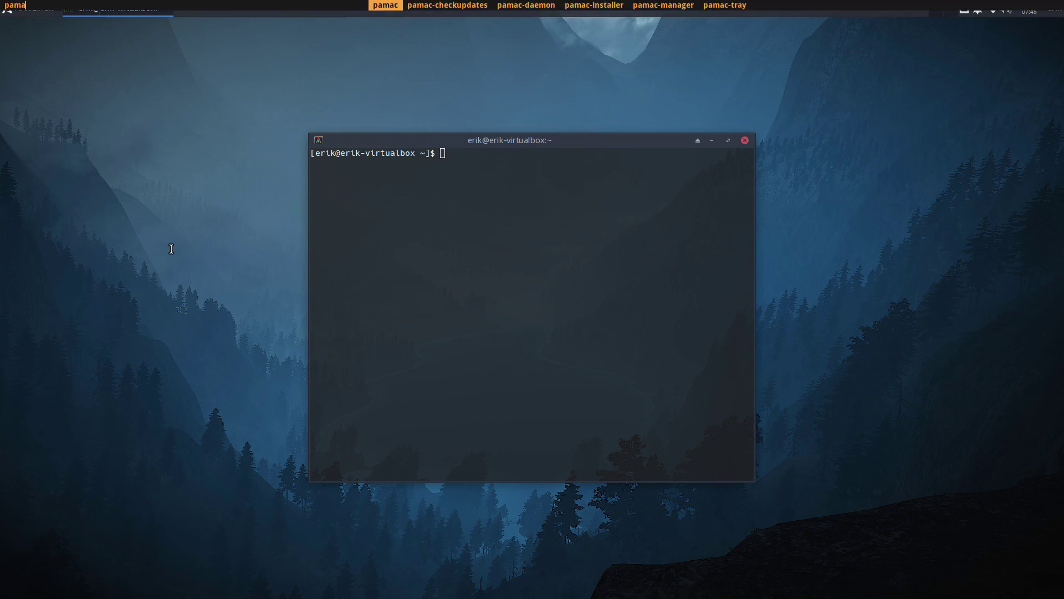
pyautogui.press('Right')
pyautogui.press('Right')
pyautogui.press('Right')
pyautogui.press('Right')
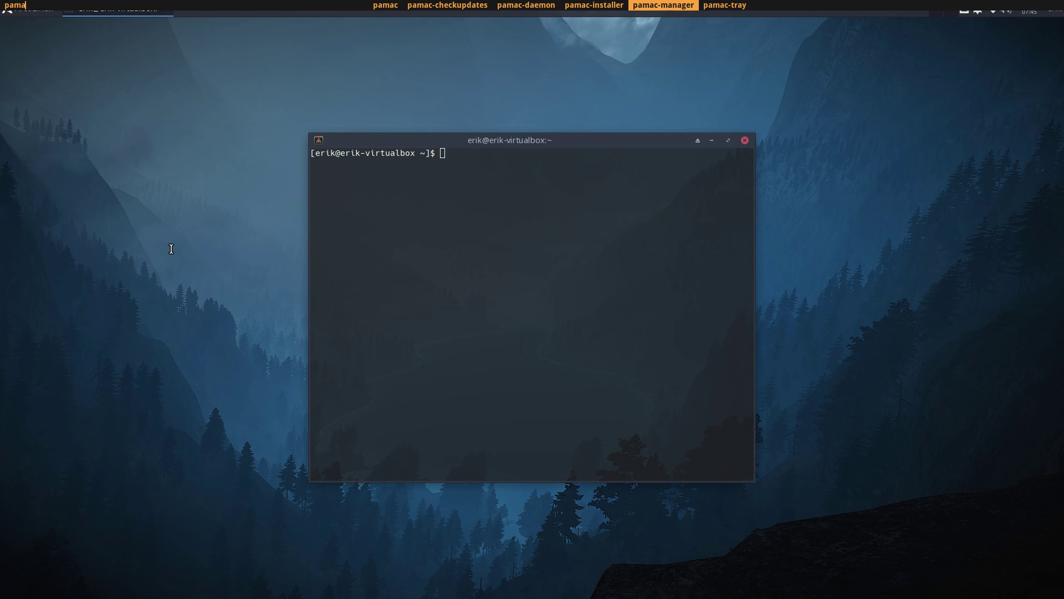
pyautogui.press('Right')
pyautogui.press('Escape')
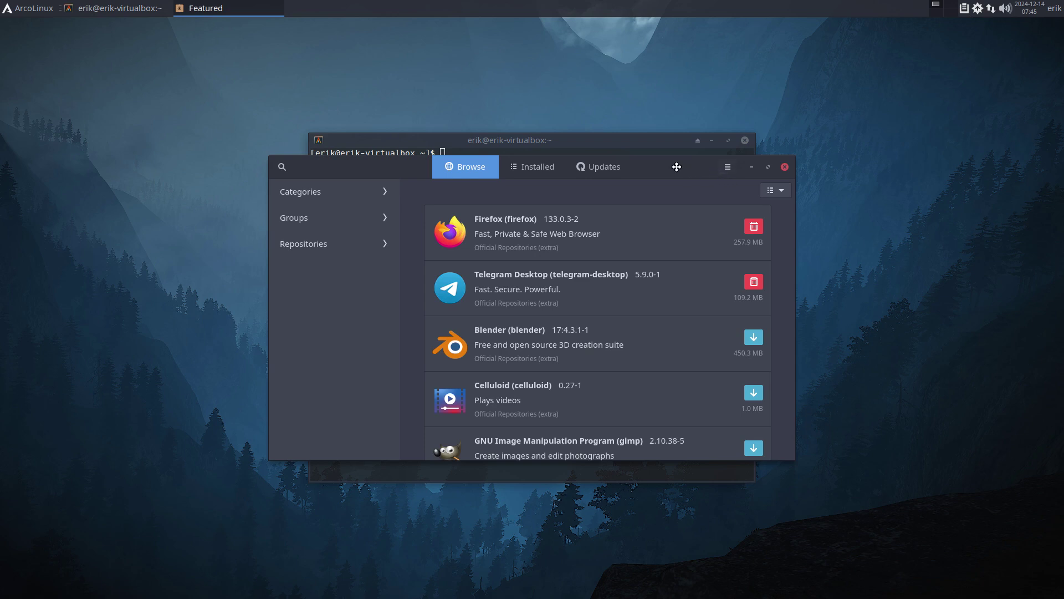
# Place Pamac and the terminal apart, then start typing the nenvironment command.
pyautogui.moveTo(677, 167); pyautogui.dragTo(455, 84)
pyautogui.moveTo(669, 138); pyautogui.dragTo(878, 187)
pyautogui.write('nev')
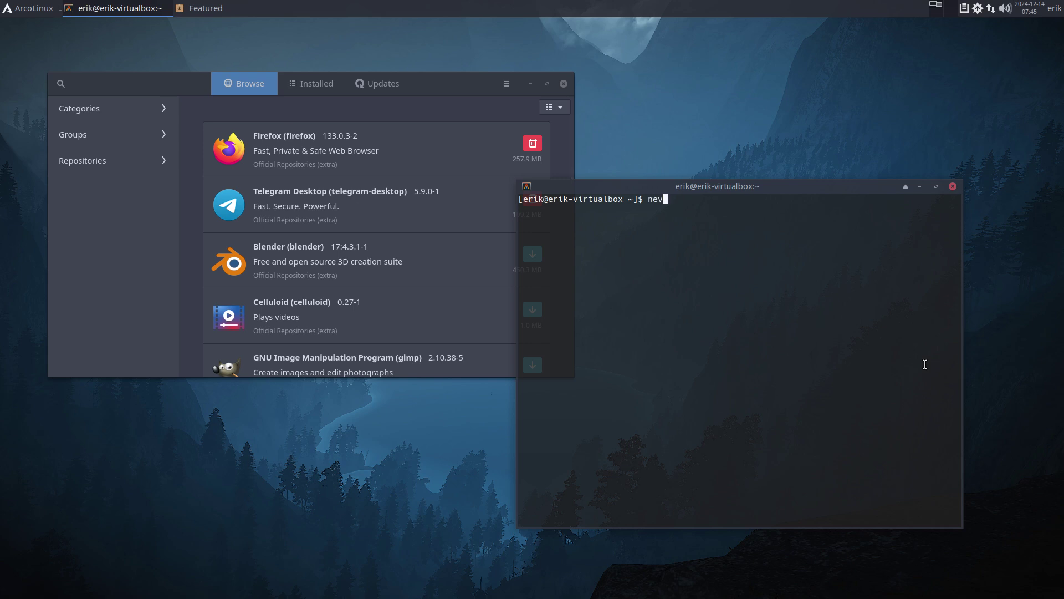
pyautogui.write('i')
pyautogui.press('BackSpace')
pyautogui.write('ir')
pyautogui.press('BackSpace')
pyautogui.press('BackSpace')
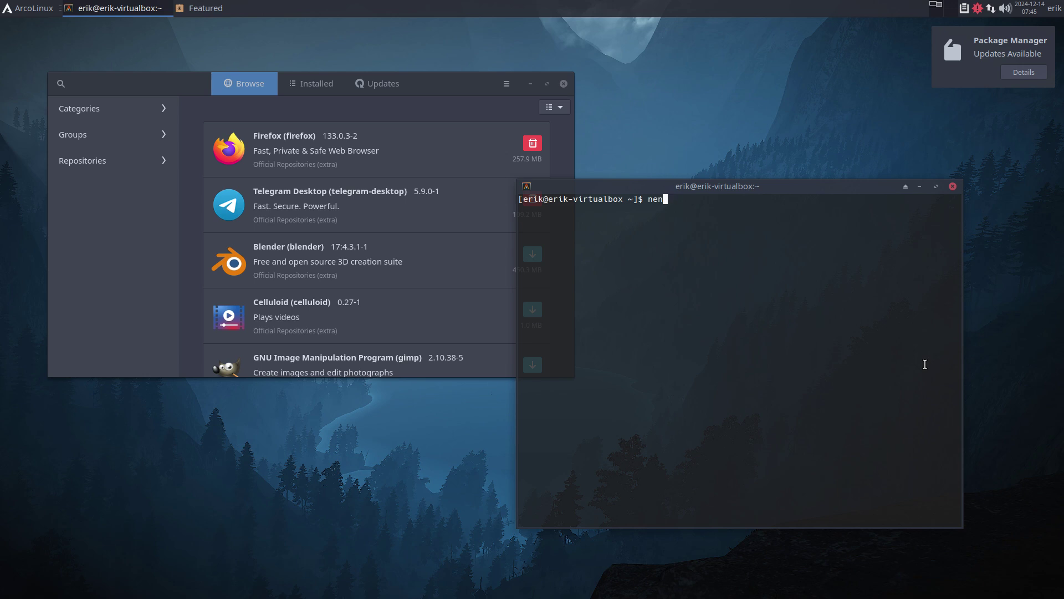
# Run nenvironment with the sudo password and exit nano without changing the file.
pyautogui.write('vironment')
pyautogui.press('Return')
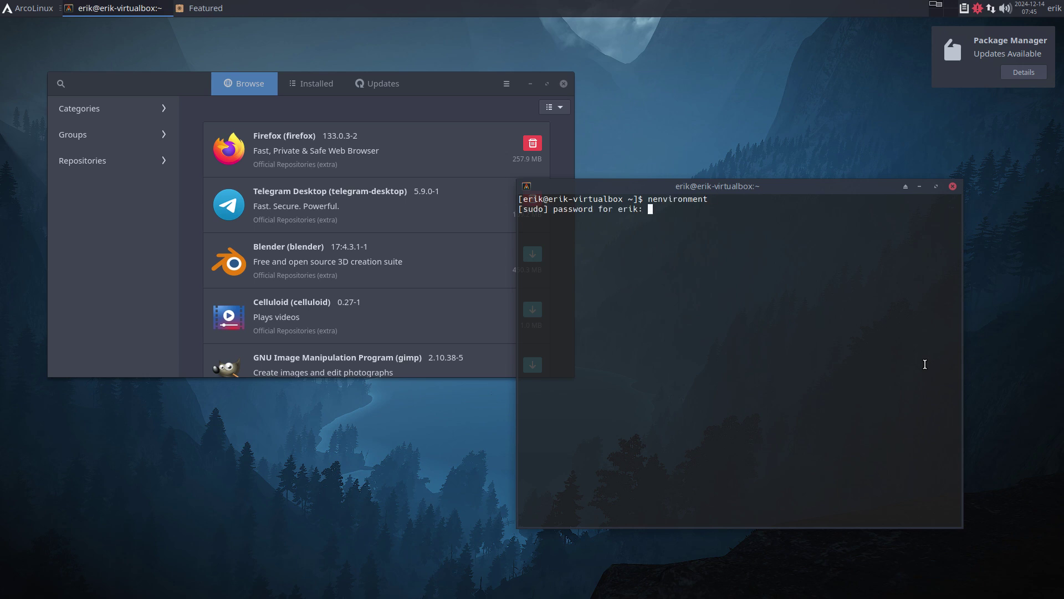
pyautogui.press('Return')
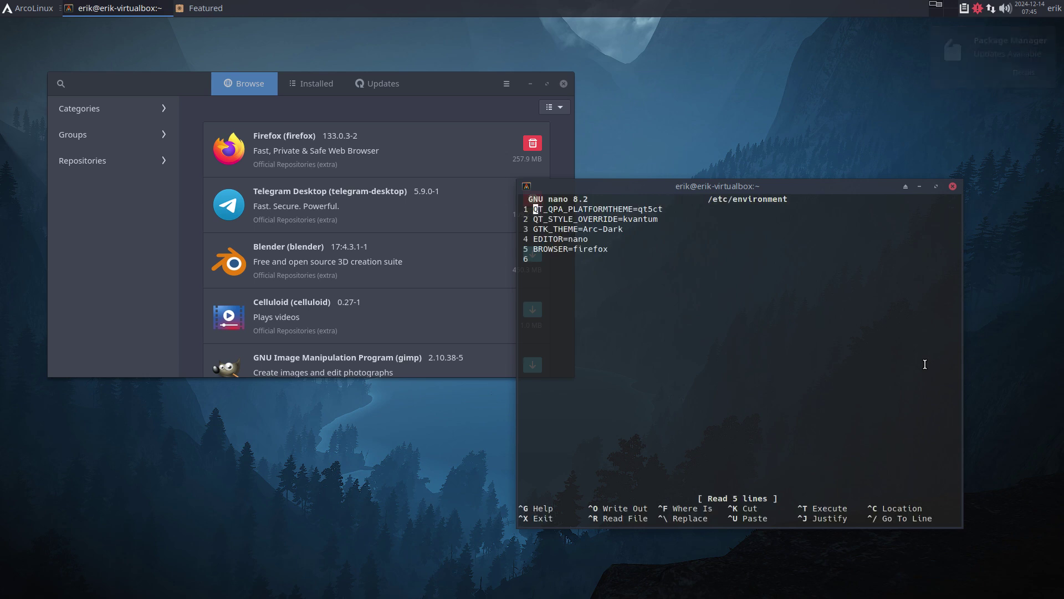
pyautogui.hotkey('ctrl', 'x')
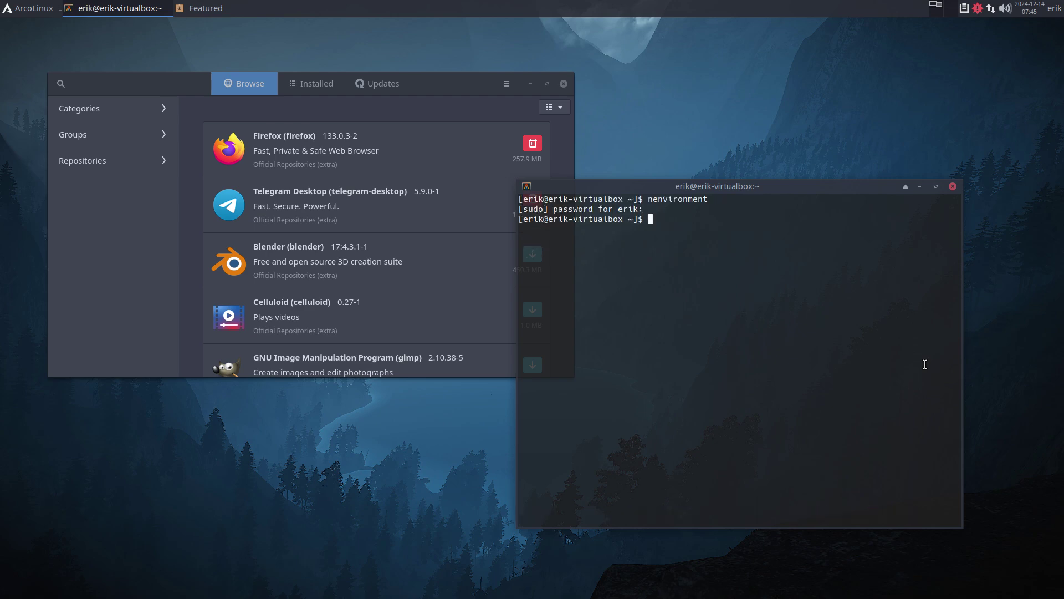
# Run alias and scroll to the nenvironment and fish config alias entries.
pyautogui.write('alais')
pyautogui.press('BackSpace')
pyautogui.press('BackSpace')
pyautogui.press('BackSpace')
pyautogui.write('ias')
pyautogui.press('Return')
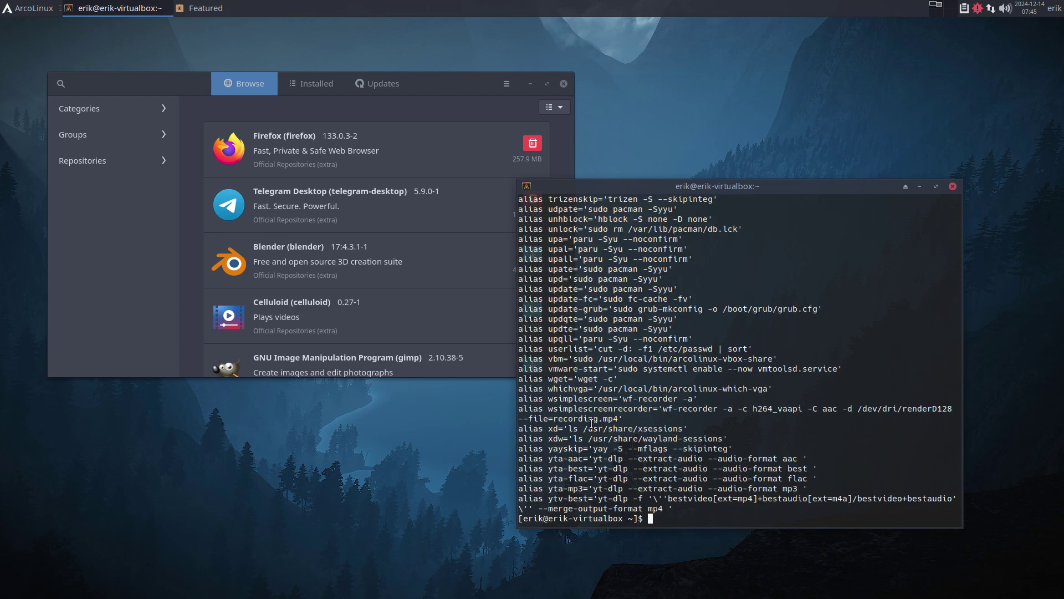
pyautogui.scroll(20, 577, 415)
pyautogui.scroll(5, 576, 415)
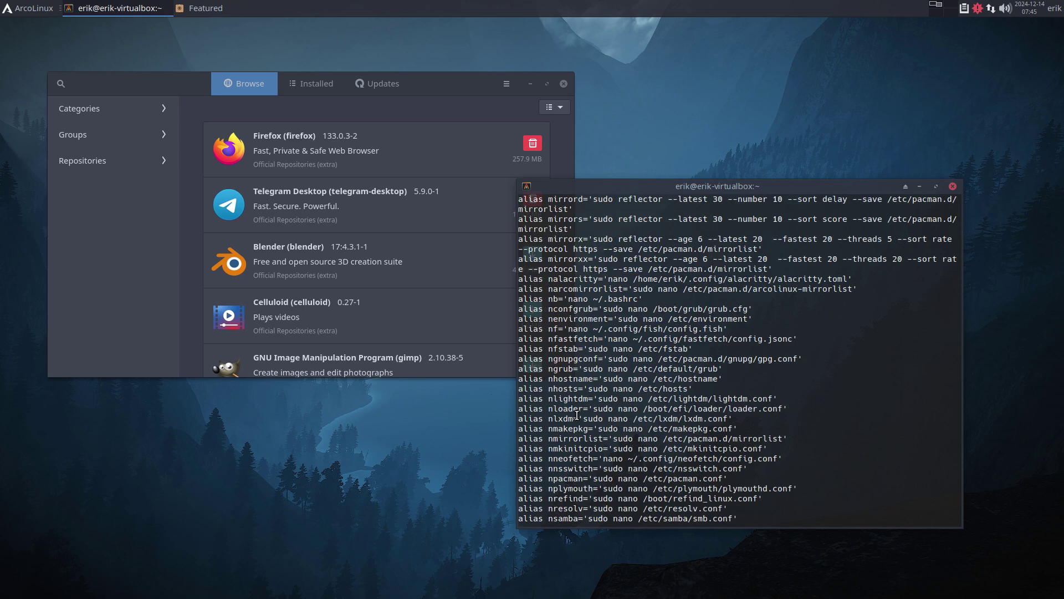
pyautogui.scroll(-5, 554, 360)
pyautogui.scroll(5, 537, 294)
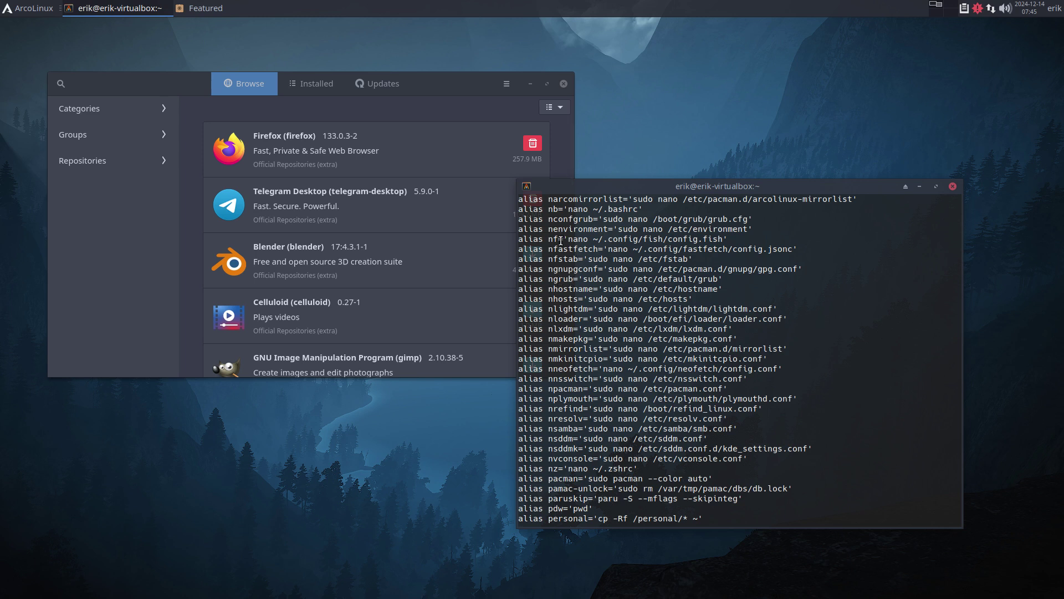
pyautogui.moveTo(663, 238); pyautogui.dragTo(719, 245)
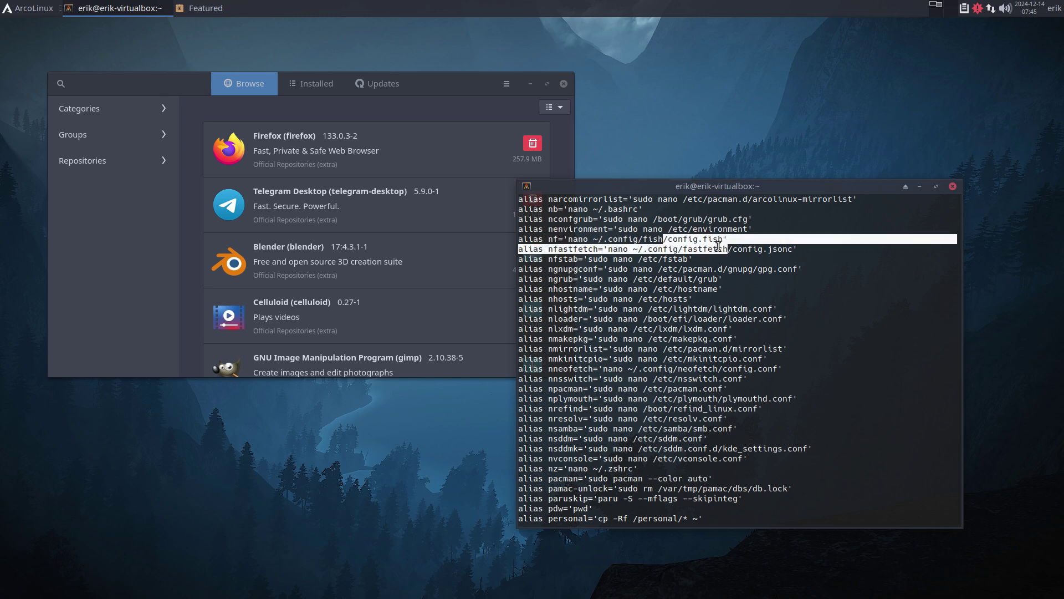
pyautogui.click(550, 235)
pyautogui.moveTo(624, 238); pyautogui.dragTo(746, 239)
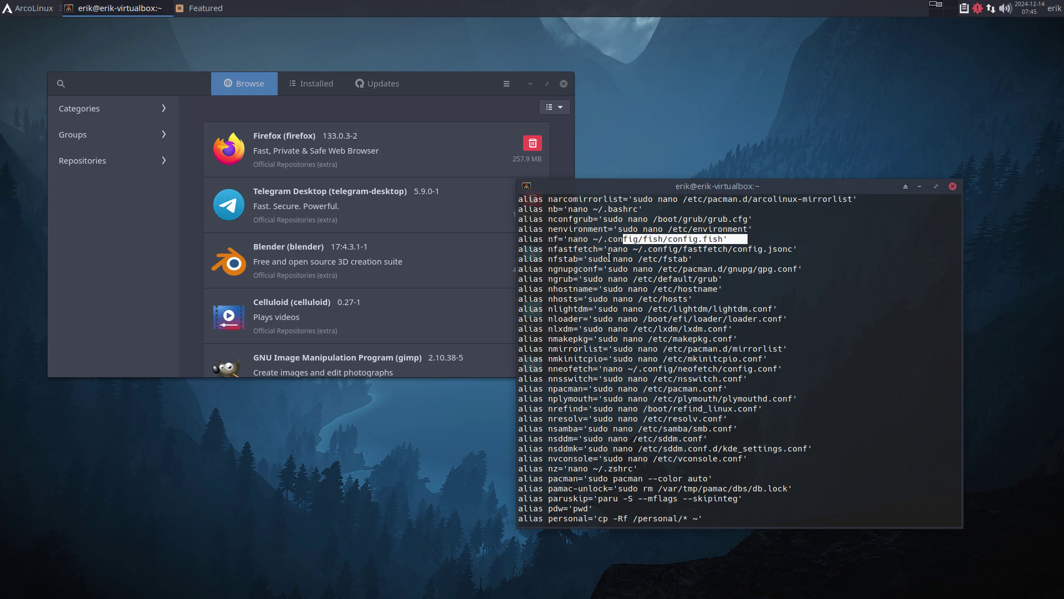
pyautogui.click(588, 251)
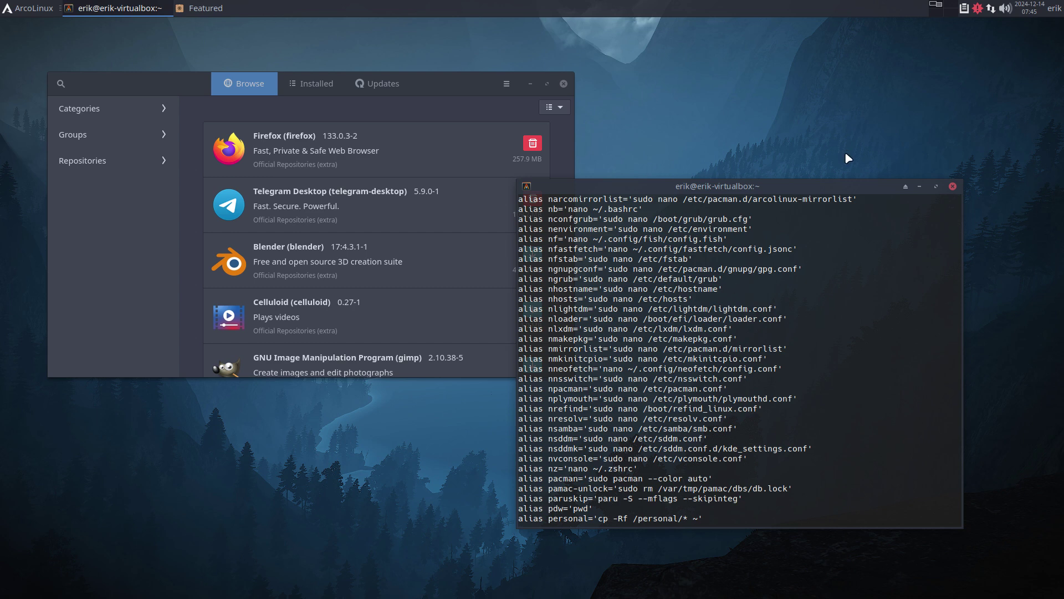
# Close the terminal and reposition the Pamac Manager window toward the upper right.
pyautogui.moveTo(827, 187); pyautogui.dragTo(881, 144)
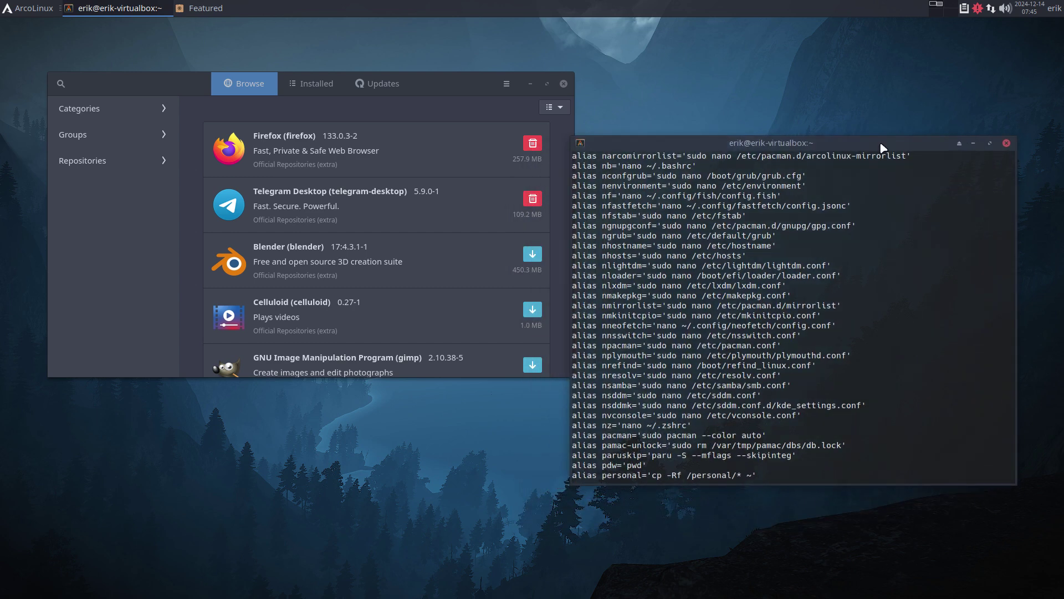
pyautogui.click(1006, 143)
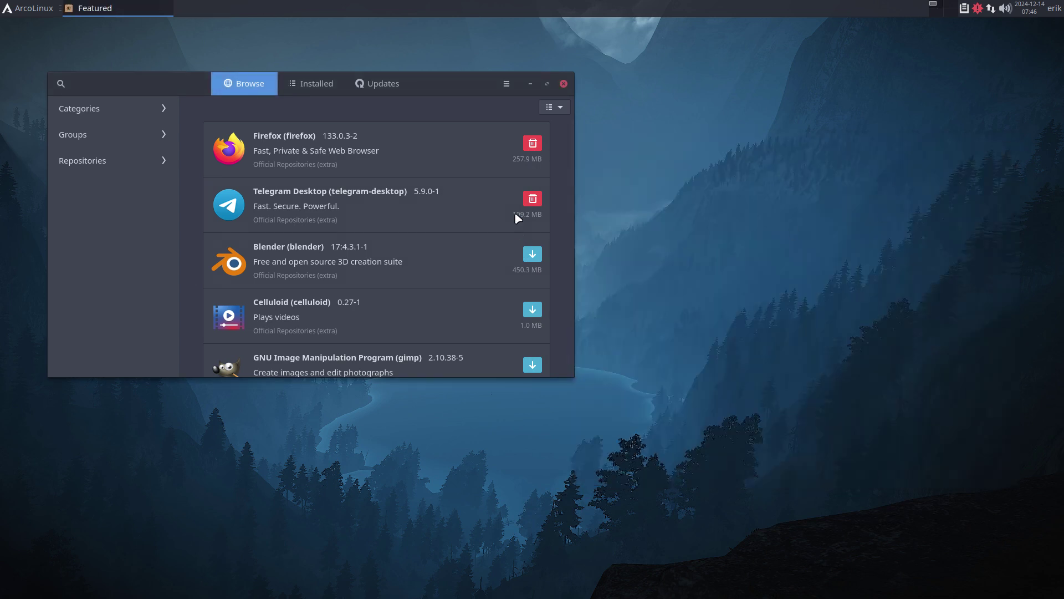
pyautogui.click(563, 84)
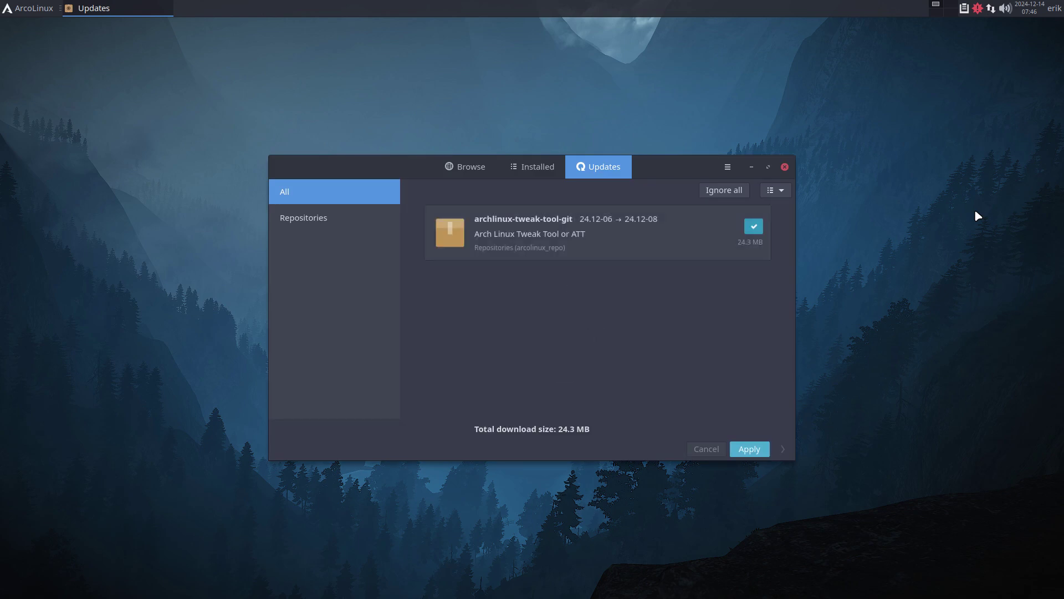
pyautogui.moveTo(677, 166); pyautogui.dragTo(902, 82)
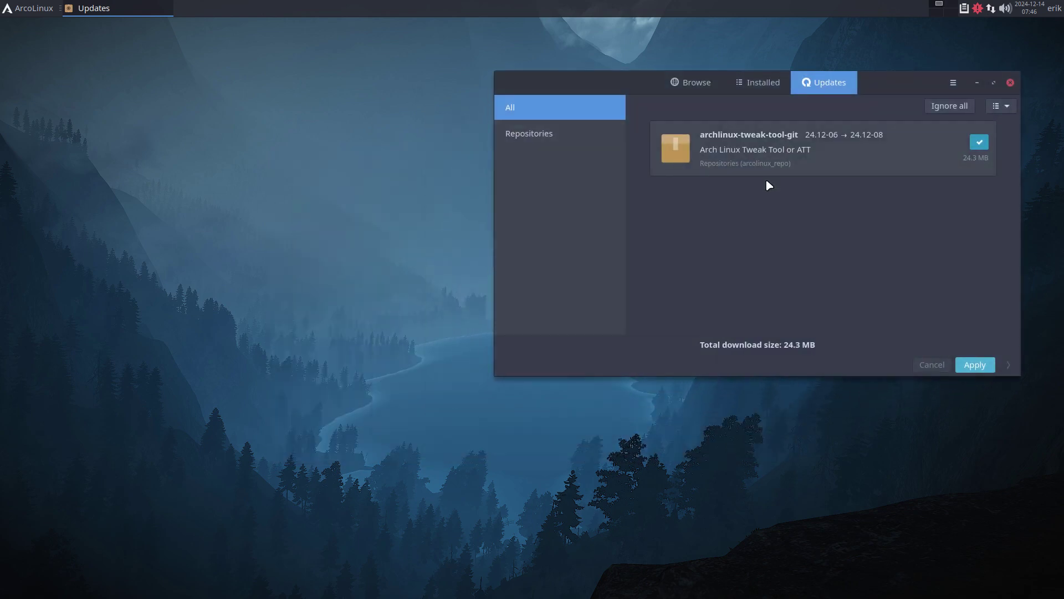
# Browse packages by repository: arcolinux_repo_3party, arcolinux_repo_xlarge, core, extra, then multilib.
pyautogui.click(707, 83)
pyautogui.click(592, 105)
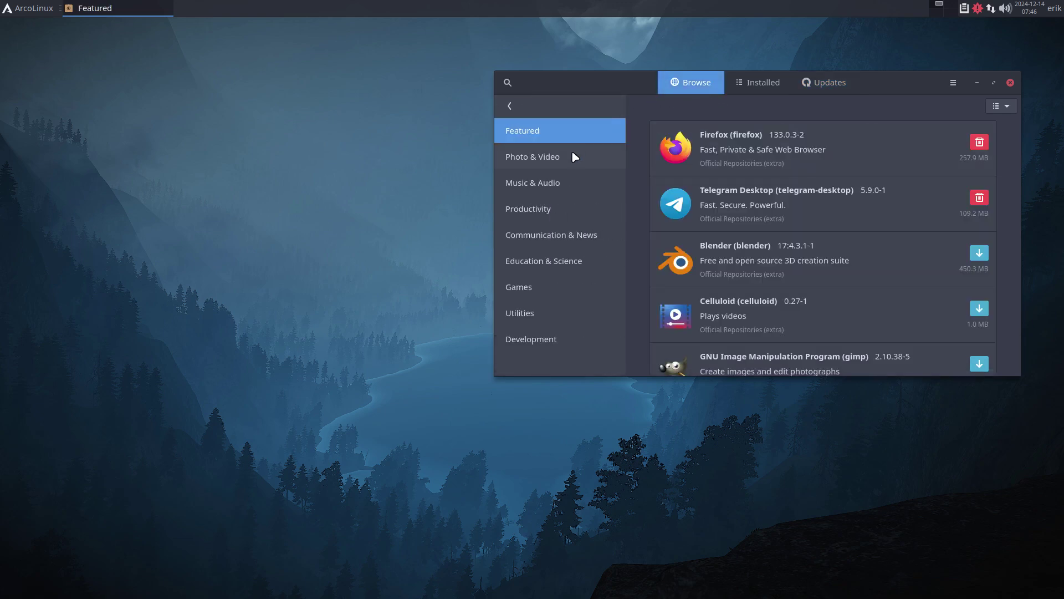
pyautogui.click(517, 107)
pyautogui.click(534, 159)
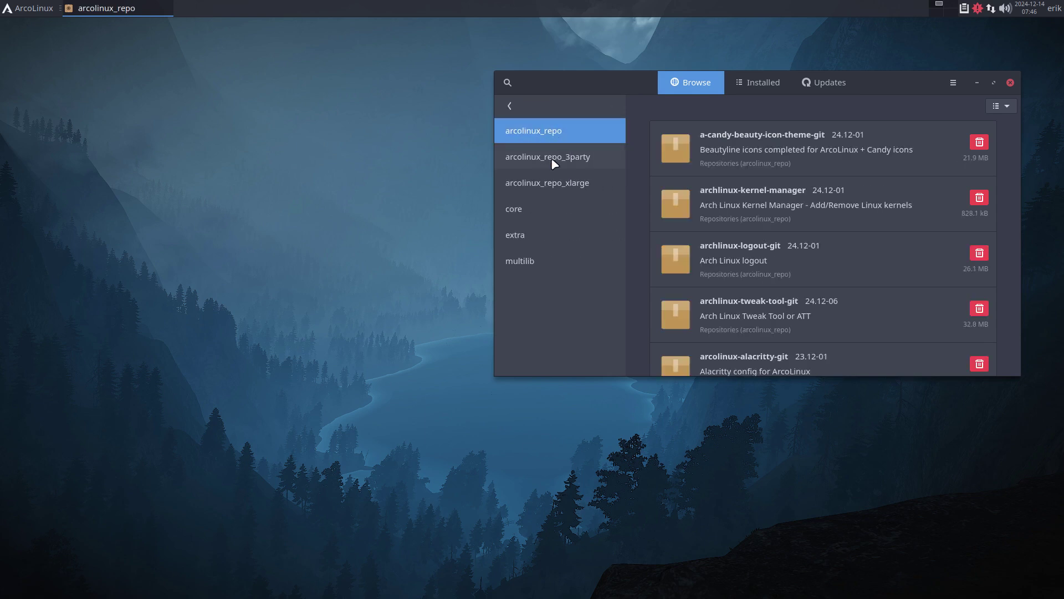
pyautogui.click(556, 161)
pyautogui.click(565, 186)
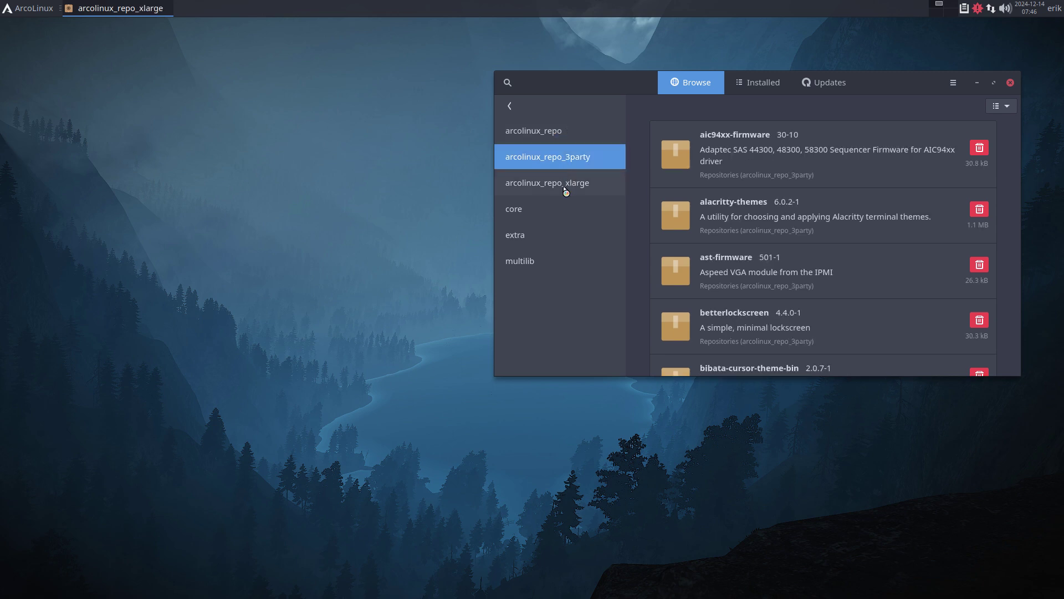
pyautogui.click(551, 216)
pyautogui.click(548, 235)
pyautogui.click(543, 261)
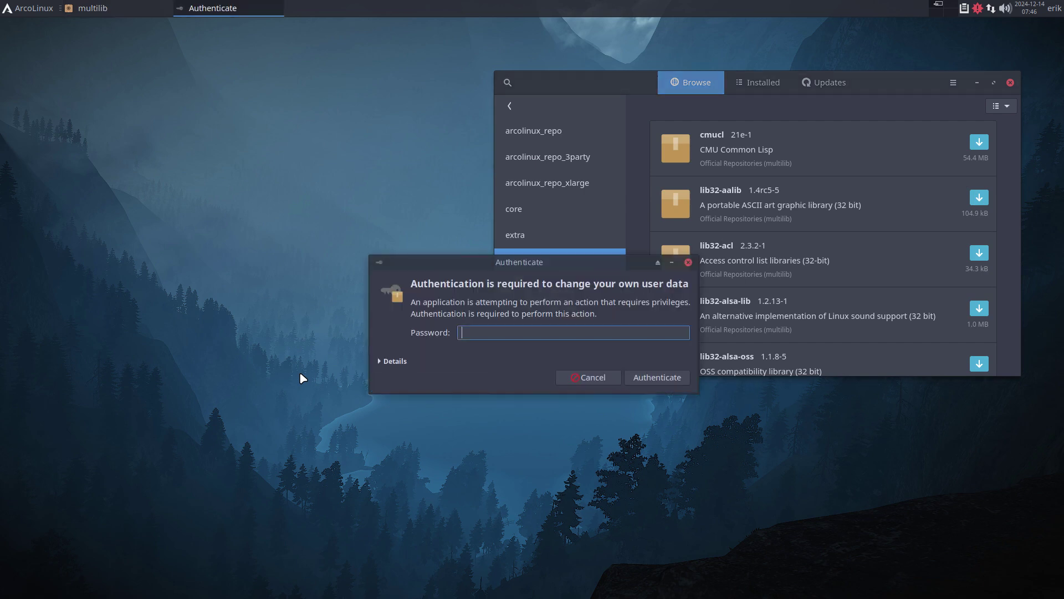
# Dismiss the auth dialog and run the udpate alias in a new terminal with the sudo password.
pyautogui.press('Escape')
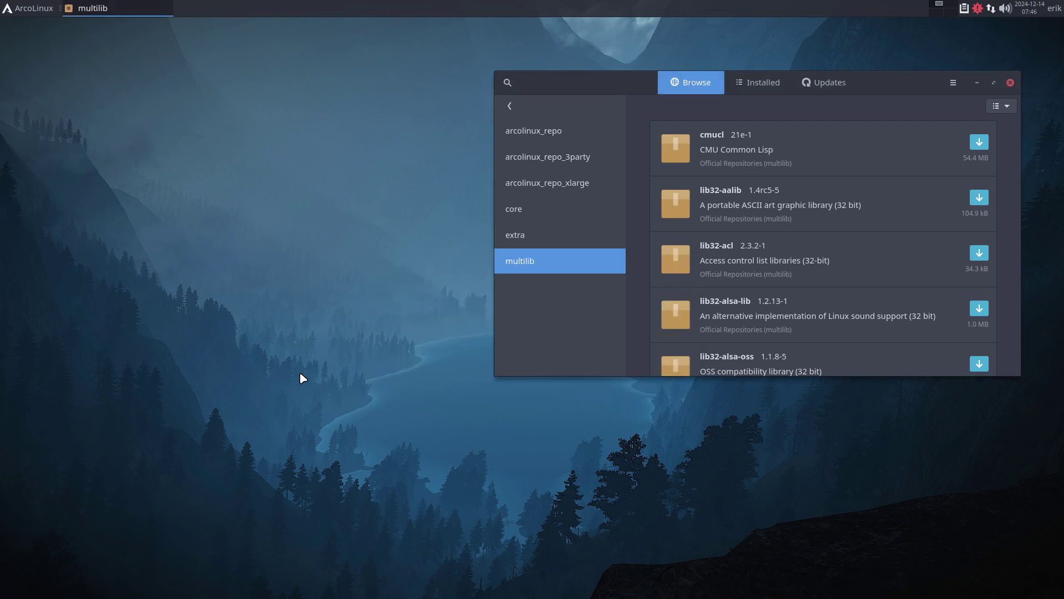
pyautogui.hotkey('ctrl', 'alt', 't')
pyautogui.write('udpate')
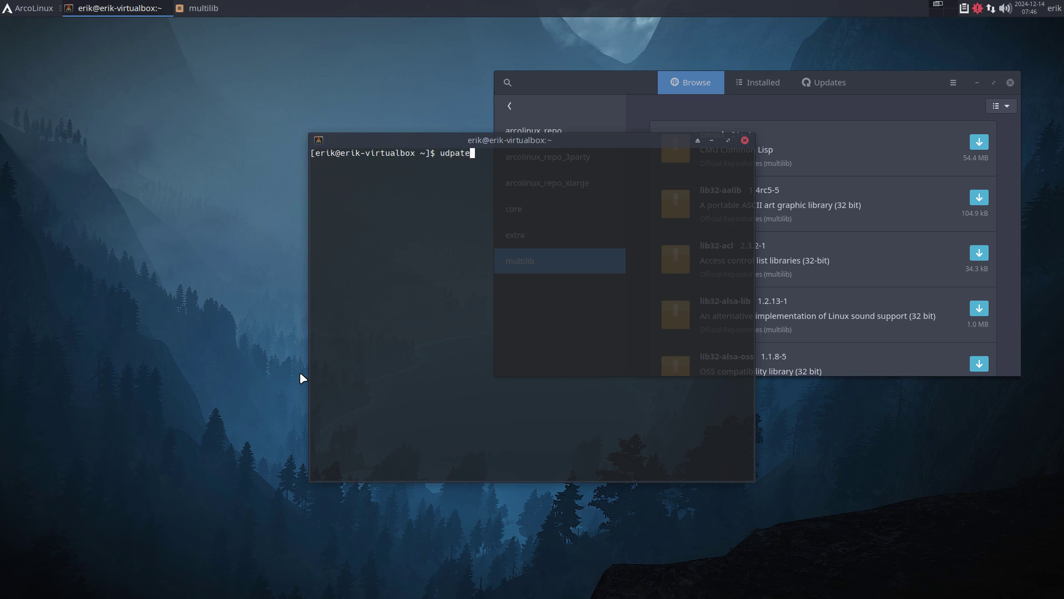
pyautogui.press('Return')
pyautogui.press('Return')
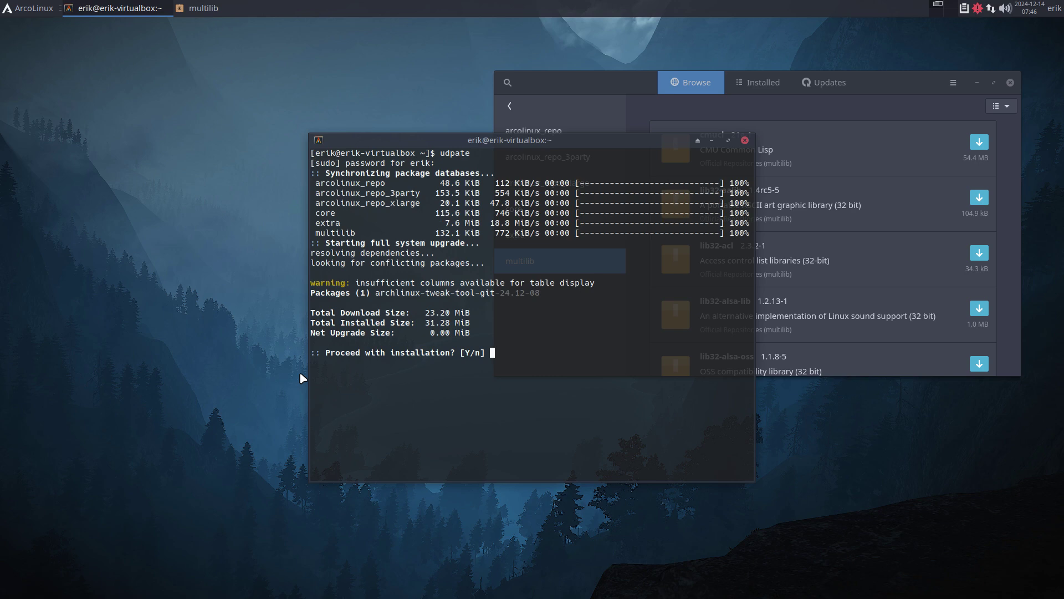
pyautogui.press('Return')
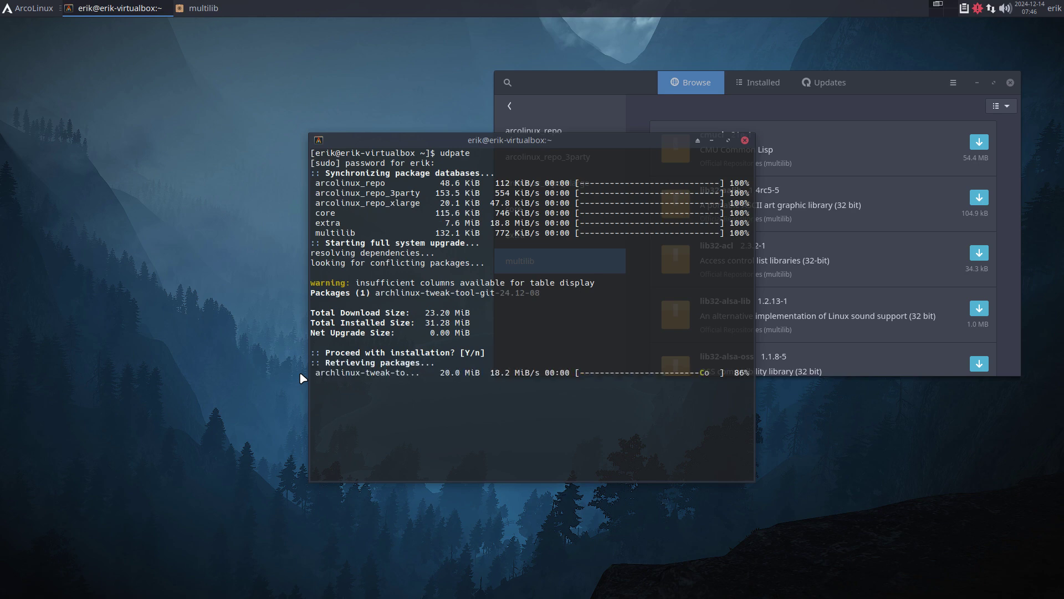
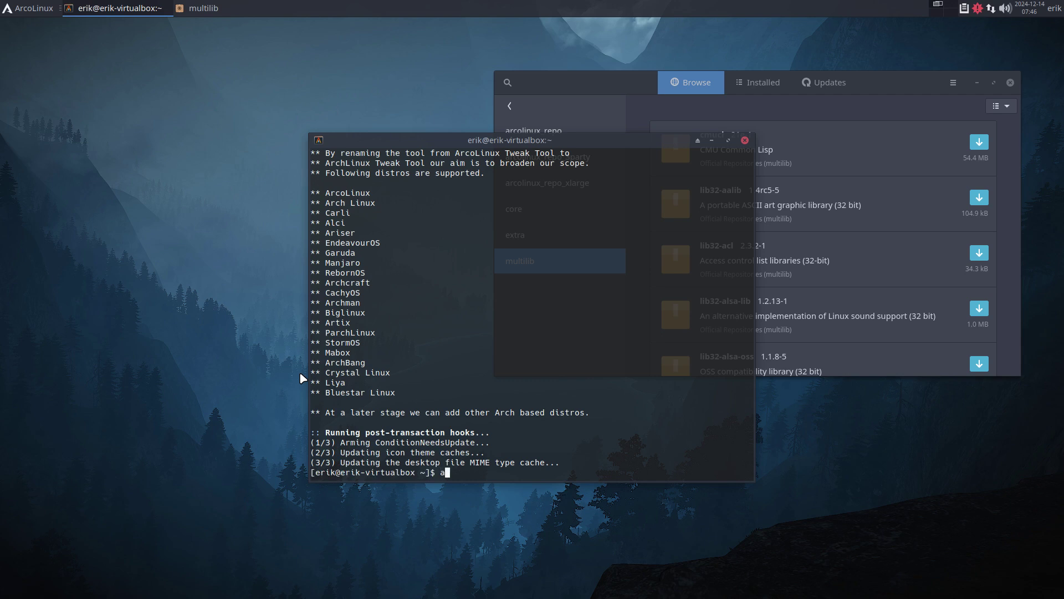
# Launch the Arch Linux Tweak Tool with att and enter the account password.
pyautogui.press('Return')
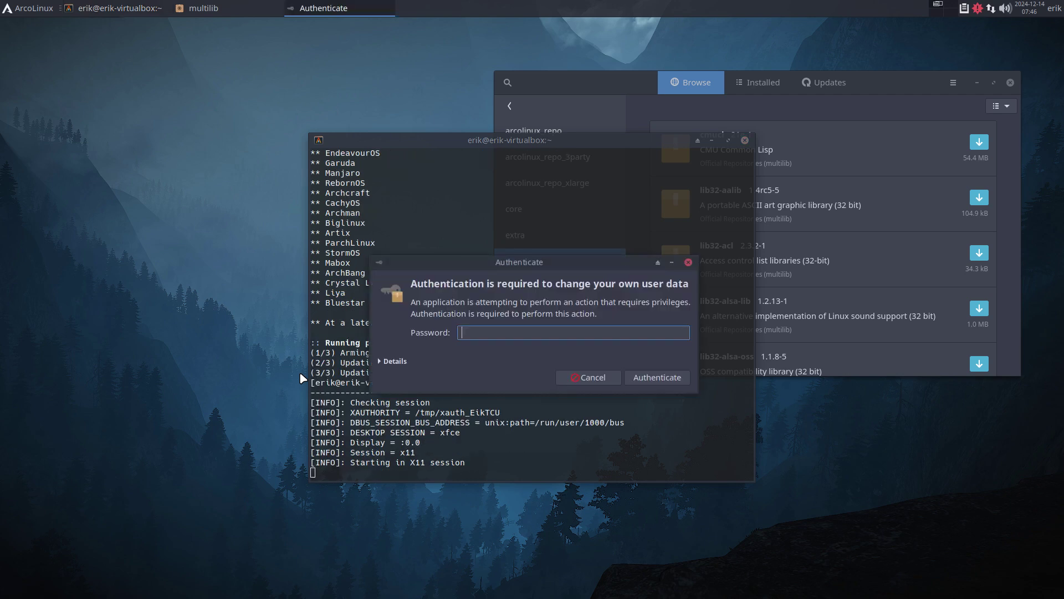
pyautogui.press('Return')
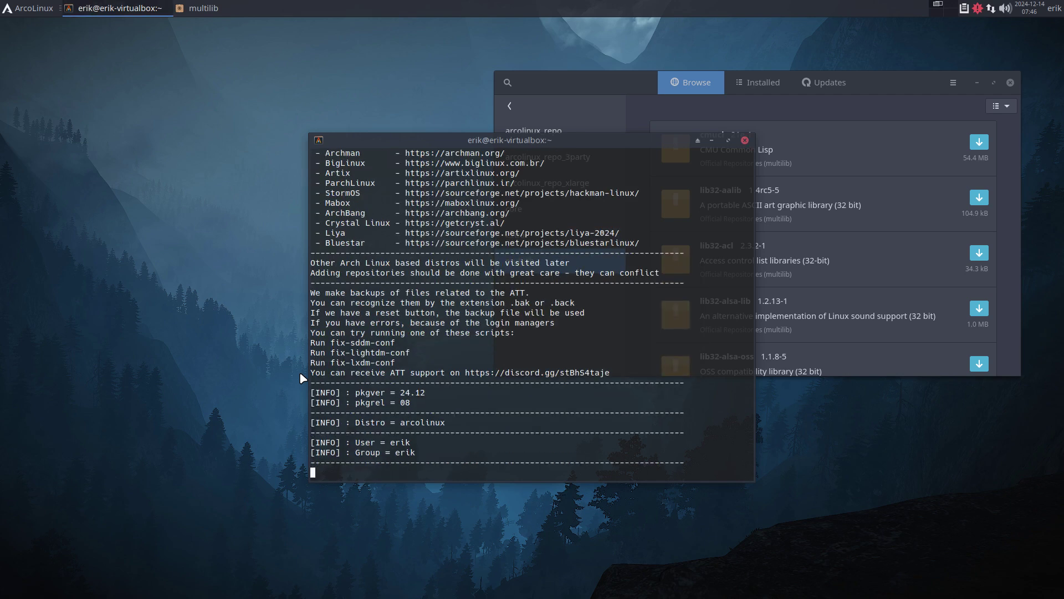
# Arrange the Tweak Tool beside Pamac, view its Pacman Config Editor, then close the Tweak Tool.
pyautogui.click(896, 79)
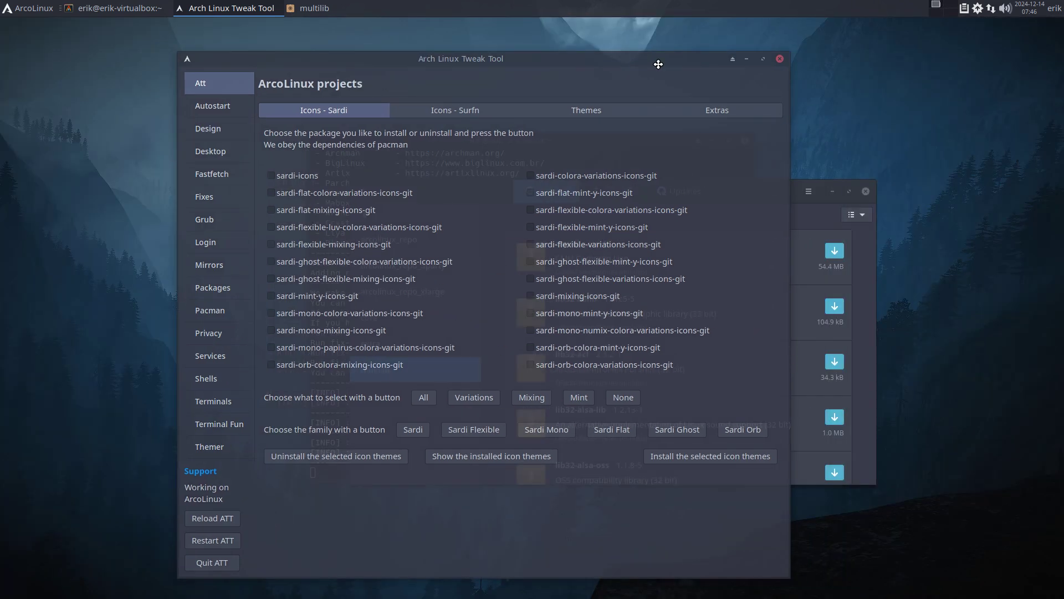
pyautogui.moveTo(661, 95); pyautogui.dragTo(441, 100)
pyautogui.moveTo(750, 185); pyautogui.dragTo(839, 125)
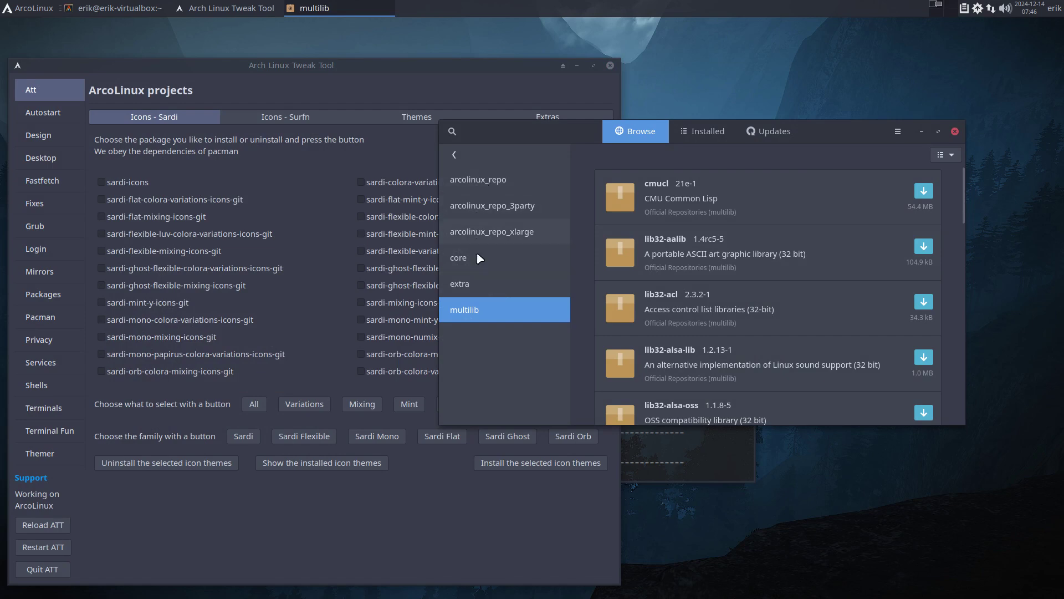
pyautogui.click(448, 478)
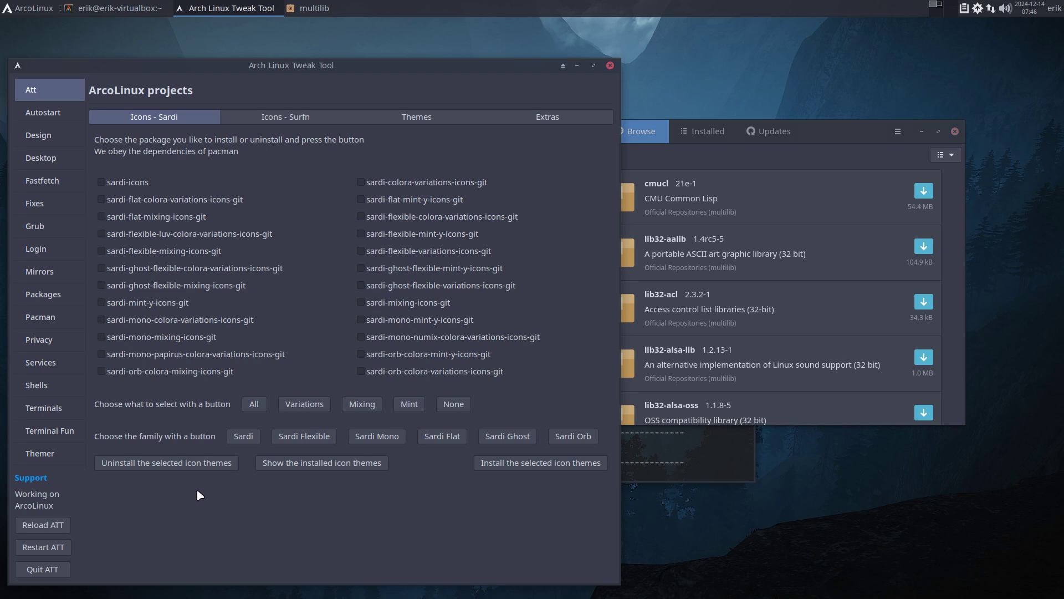
pyautogui.click(52, 318)
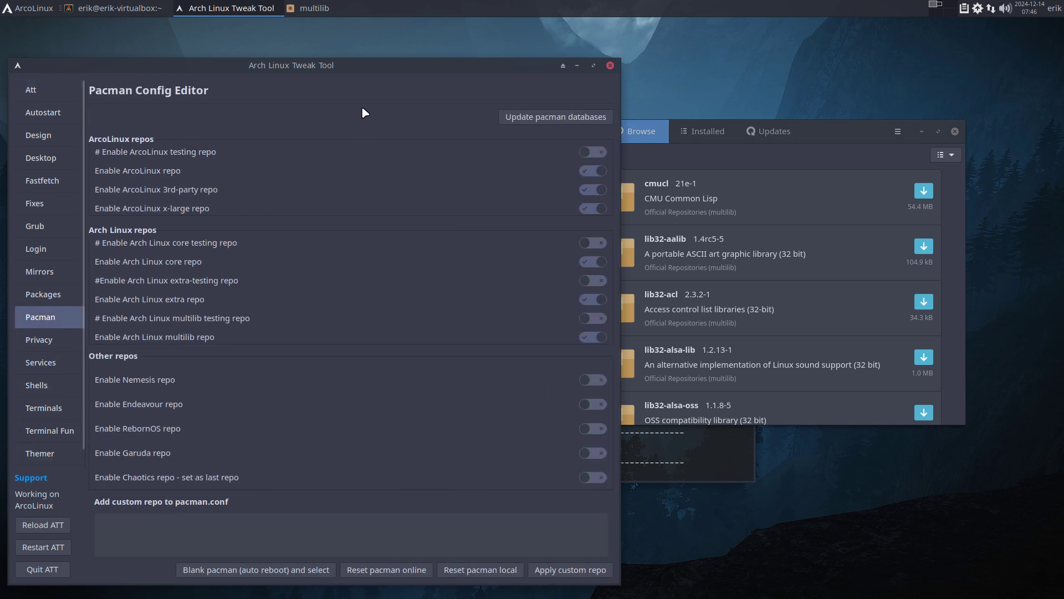
pyautogui.moveTo(383, 65); pyautogui.dragTo(516, 38)
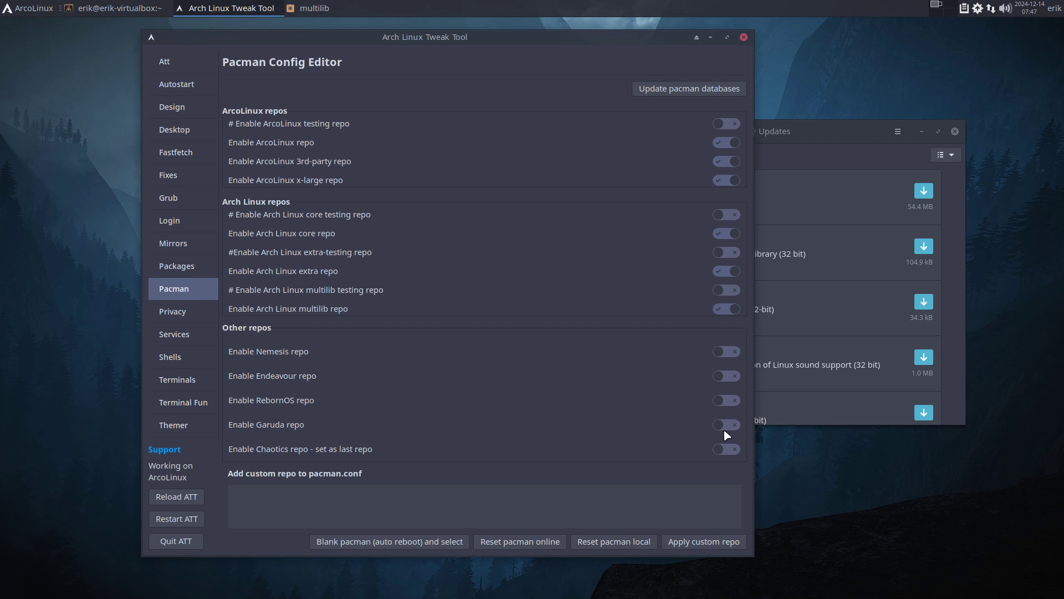
pyautogui.click(741, 36)
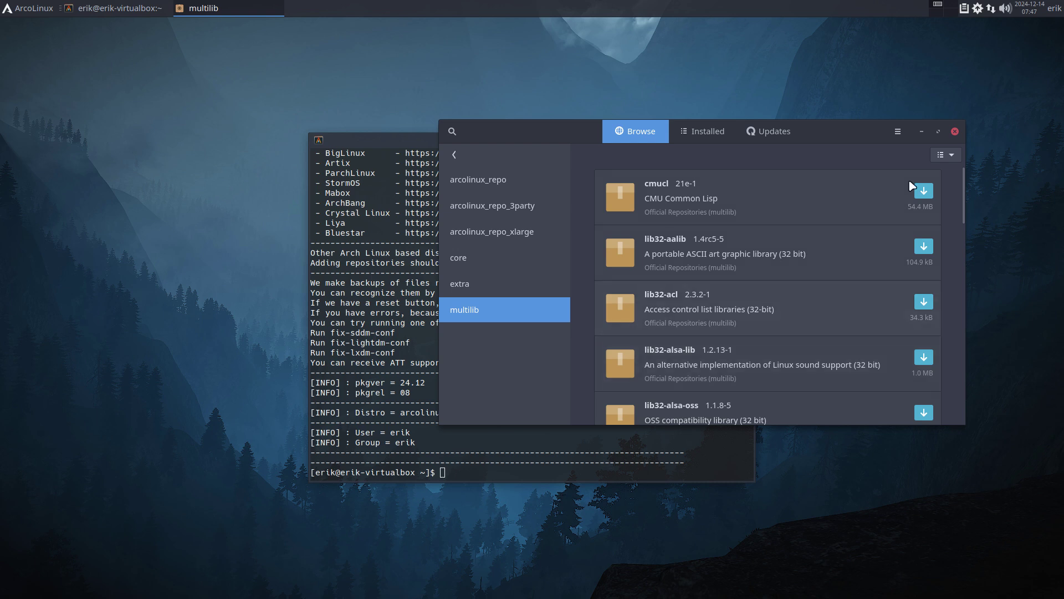
# Close Pamac and run update, which reports nothing to upgrade.
pyautogui.click(955, 131)
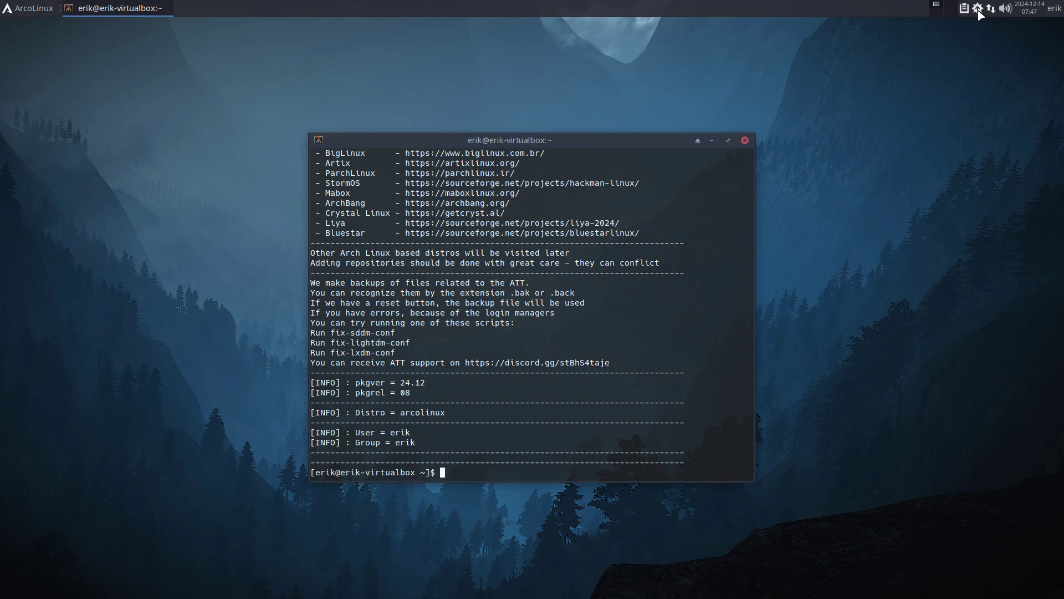
pyautogui.moveTo(595, 342); pyautogui.dragTo(590, 330)
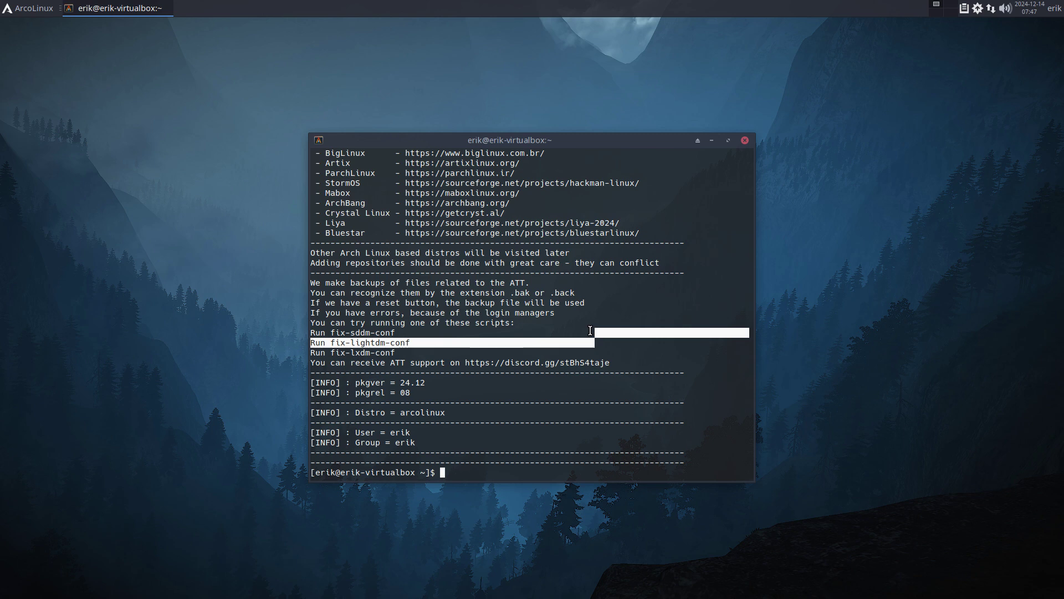
pyautogui.write('update')
pyautogui.press('Return')
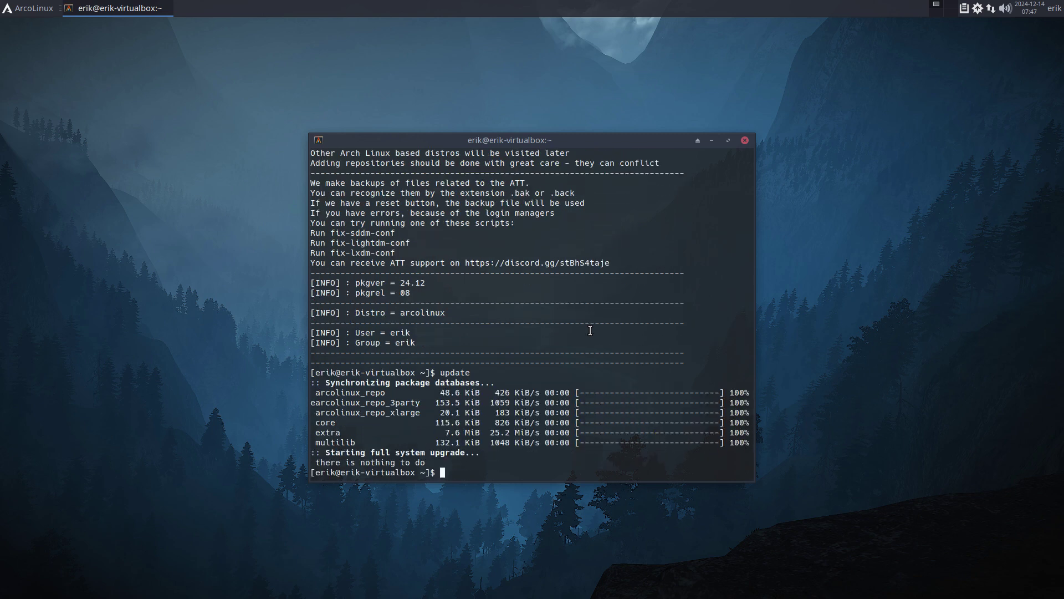
# Run upall to check AUR packages too, confirming nothing is left to upgrade.
pyautogui.write('upall')
pyautogui.press('Return')
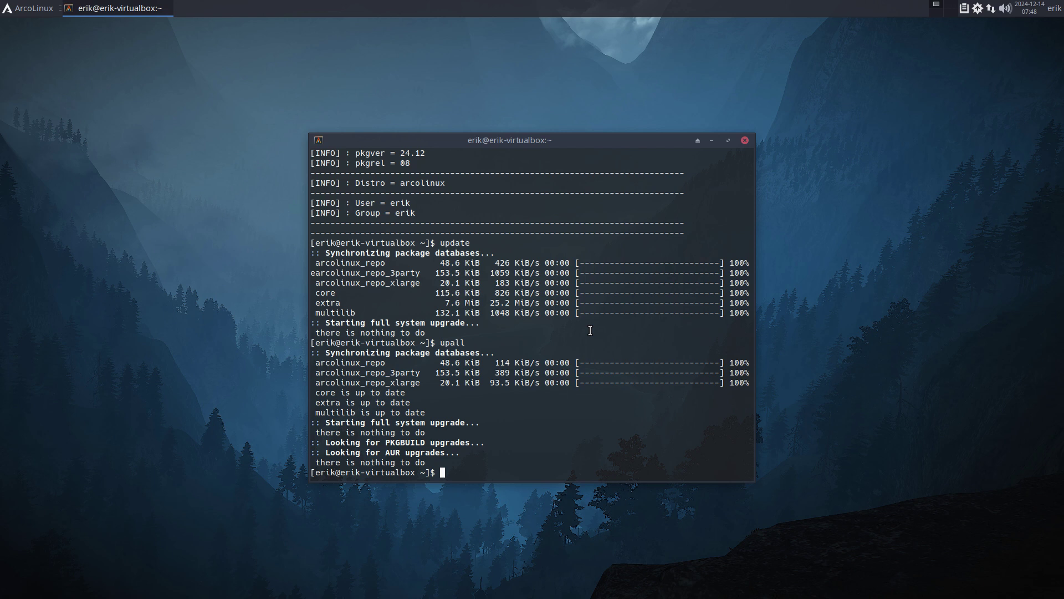
pyautogui.write('nevi')
pyautogui.press('BackSpace')
pyautogui.press('BackSpace')
pyautogui.press('BackSpace')
pyautogui.press('BackSpace')
# Tab-complete 'sudo pacman -S arcolinux-arc-' to list all arc theme packages, then highlight 'dawn' in arcolinux-arc-dawn-git.
pyautogui.write('sudo p')
pyautogui.write('cman')
pyautogui.write('cman -S ar')
pyautogui.write('colinux')
pyautogui.write('-arc-')
pyautogui.press('Tab')
pyautogui.press('Tab')
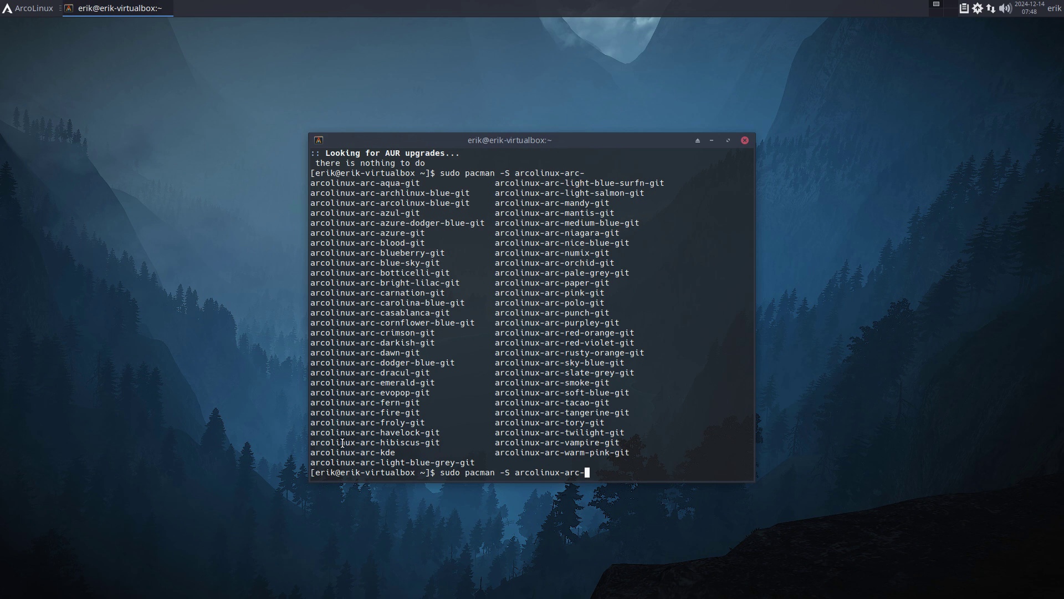
pyautogui.click(26, 7)
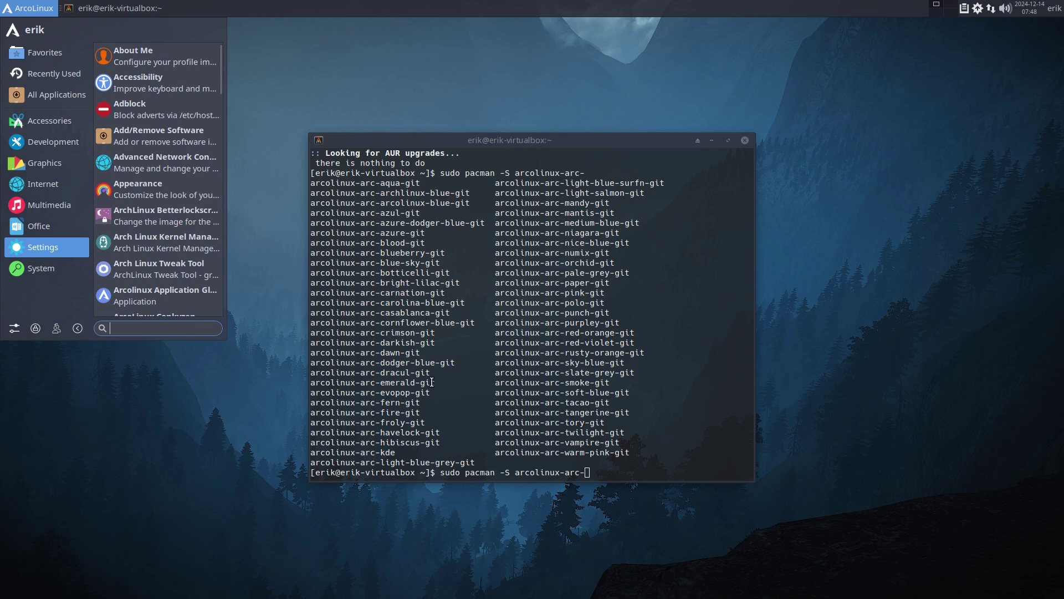
pyautogui.moveTo(380, 353); pyautogui.dragTo(415, 353)
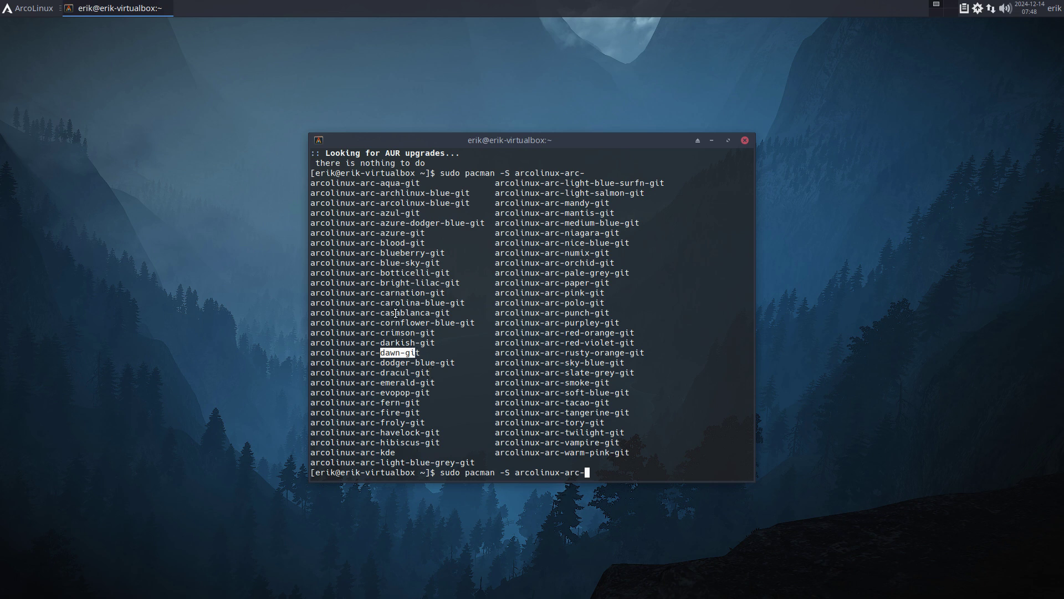